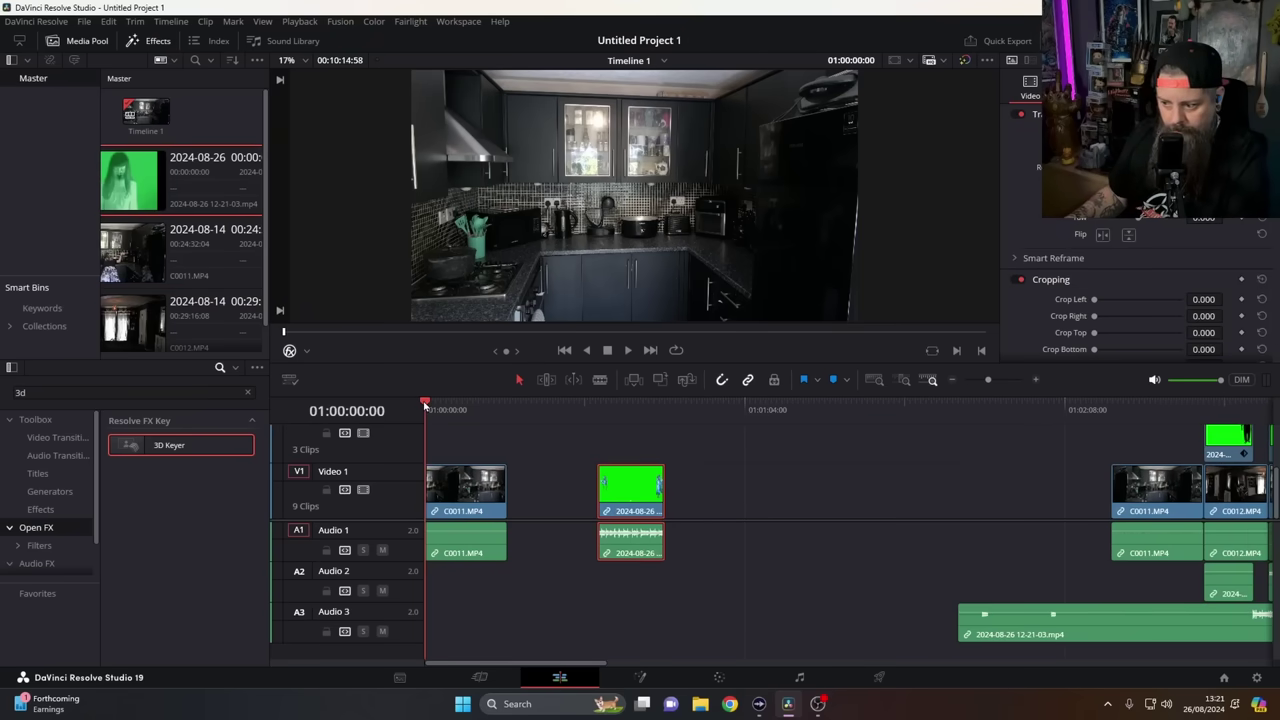
- Scrub to the green-screen clip, play it, and stop at 01:00:37:15 showing both figures
drag(427, 405, 474, 410)
click(597, 409)
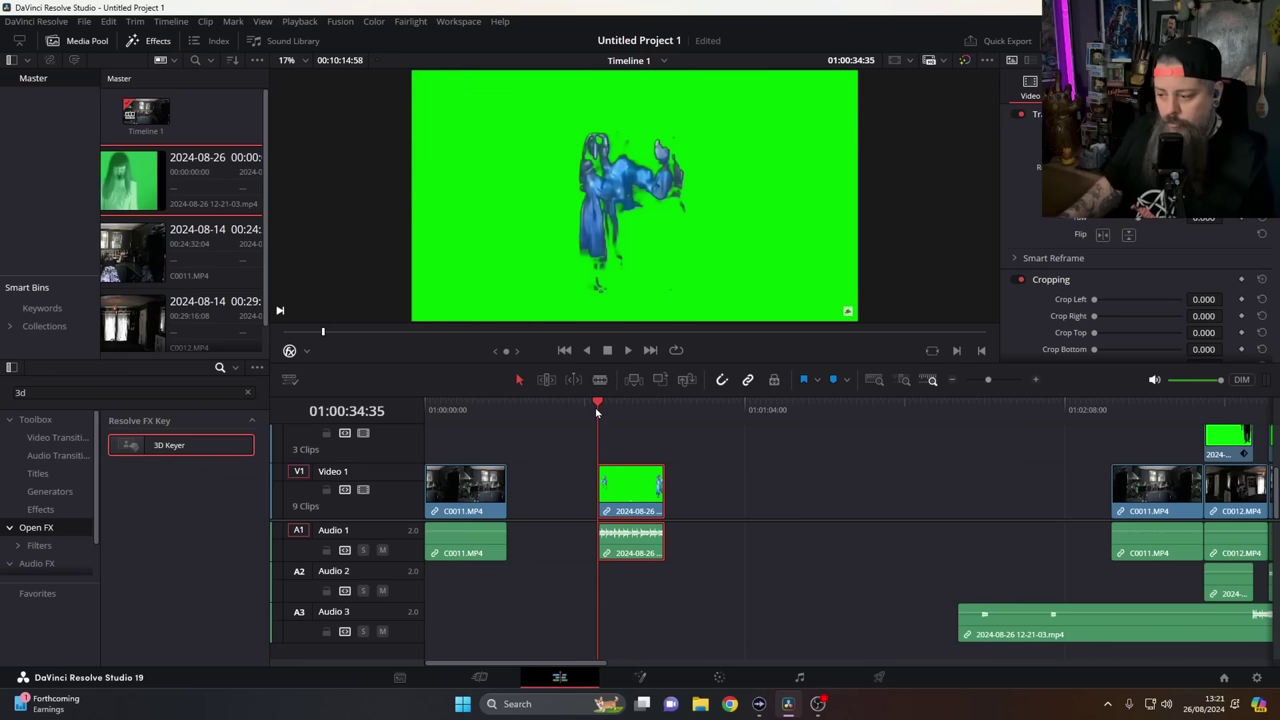
click(627, 350)
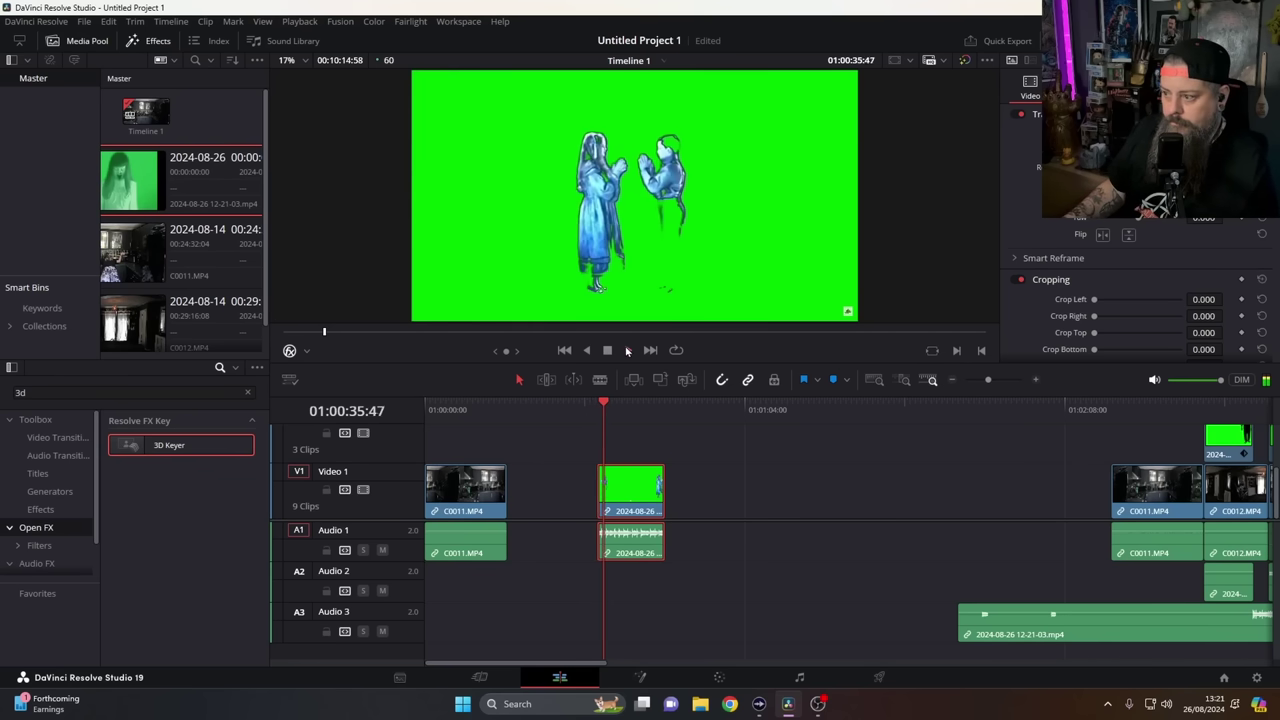
click(607, 350)
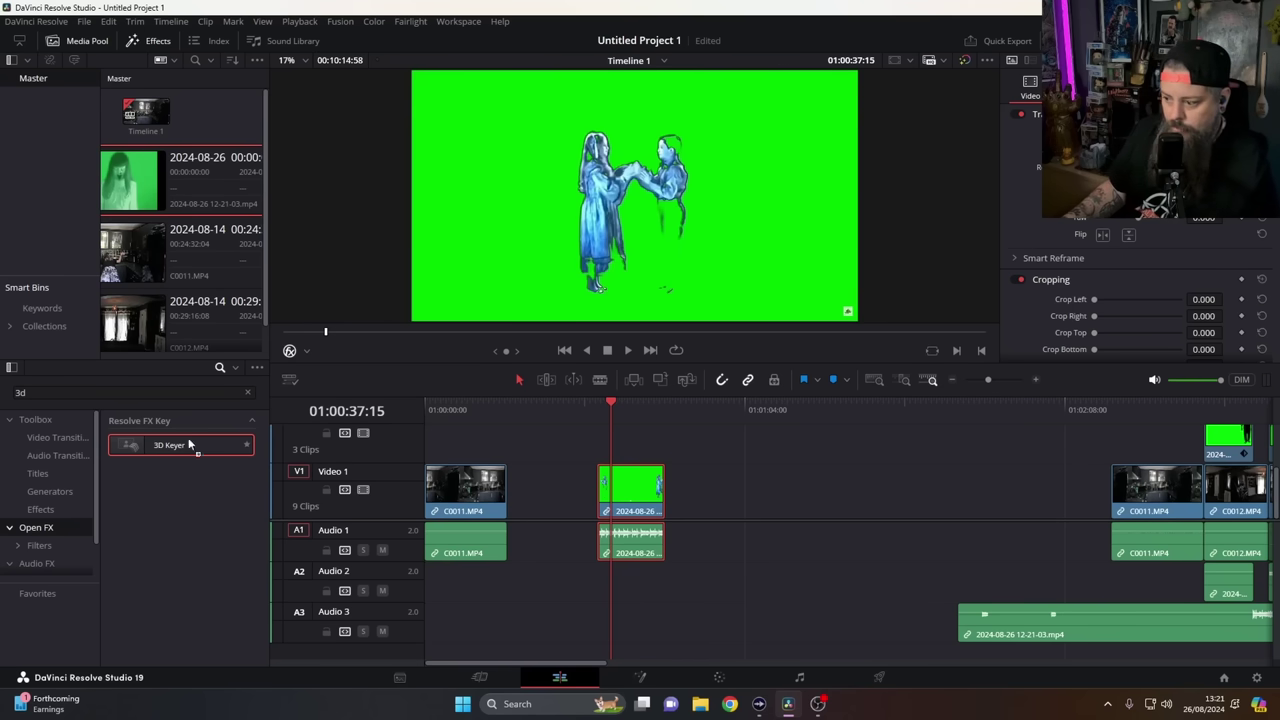
- Apply the 3D Keyer to the green clip, sample the green backdrop, and move the clip to V2 at timeline start
drag(559, 484, 628, 503)
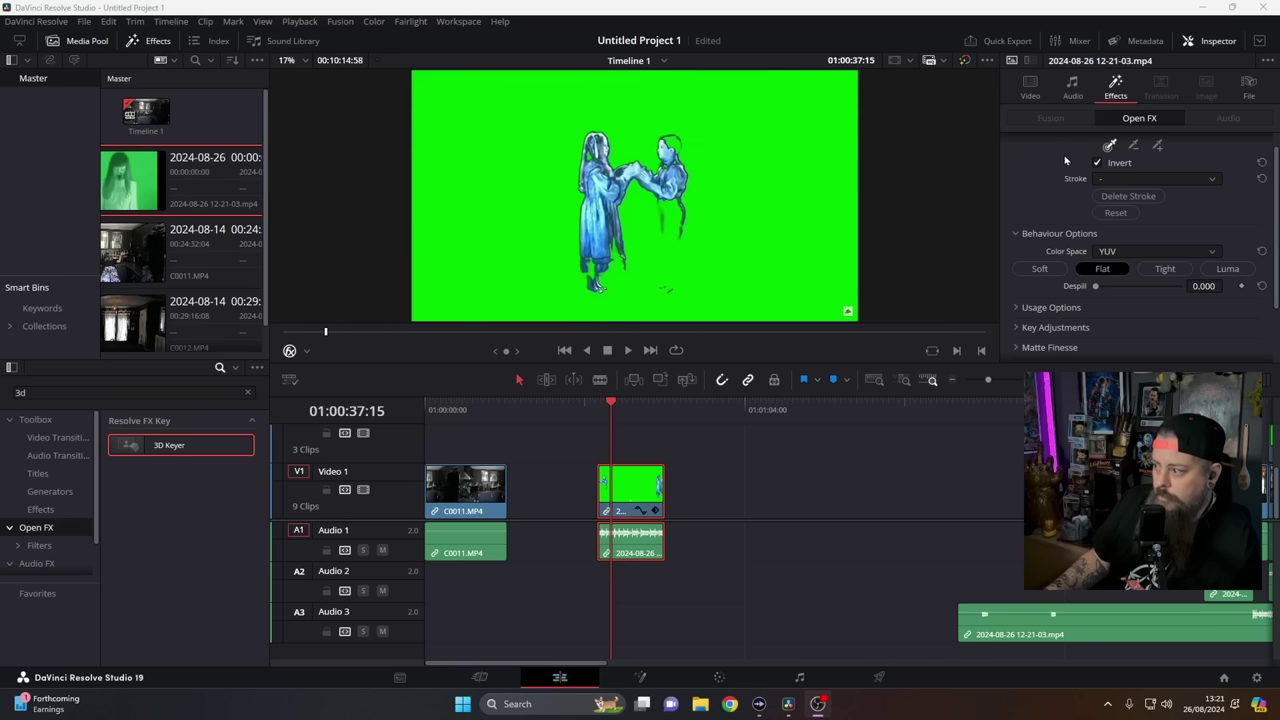
click(1108, 147)
mouse_move(804, 235)
mouse_down()
mouse_move(808, 198)
mouse_move(781, 145)
mouse_move(726, 112)
mouse_move(720, 68)
mouse_move(696, 80)
mouse_move(408, 83)
mouse_move(448, 86)
mouse_move(459, 67)
mouse_move(410, 71)
mouse_move(760, 94)
mouse_move(798, 74)
mouse_move(814, 97)
mouse_move(848, 315)
mouse_up()
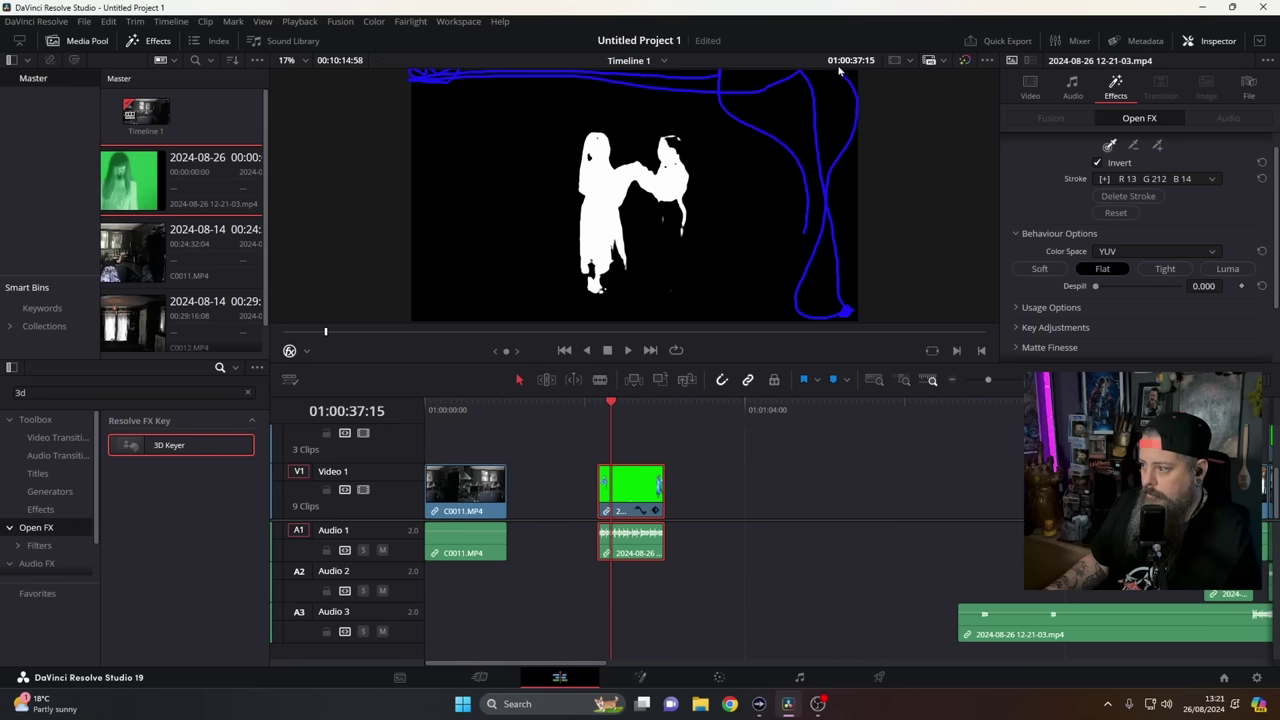
mouse_move(787, 243)
mouse_down()
mouse_move(741, 104)
mouse_move(540, 104)
mouse_move(474, 184)
mouse_up()
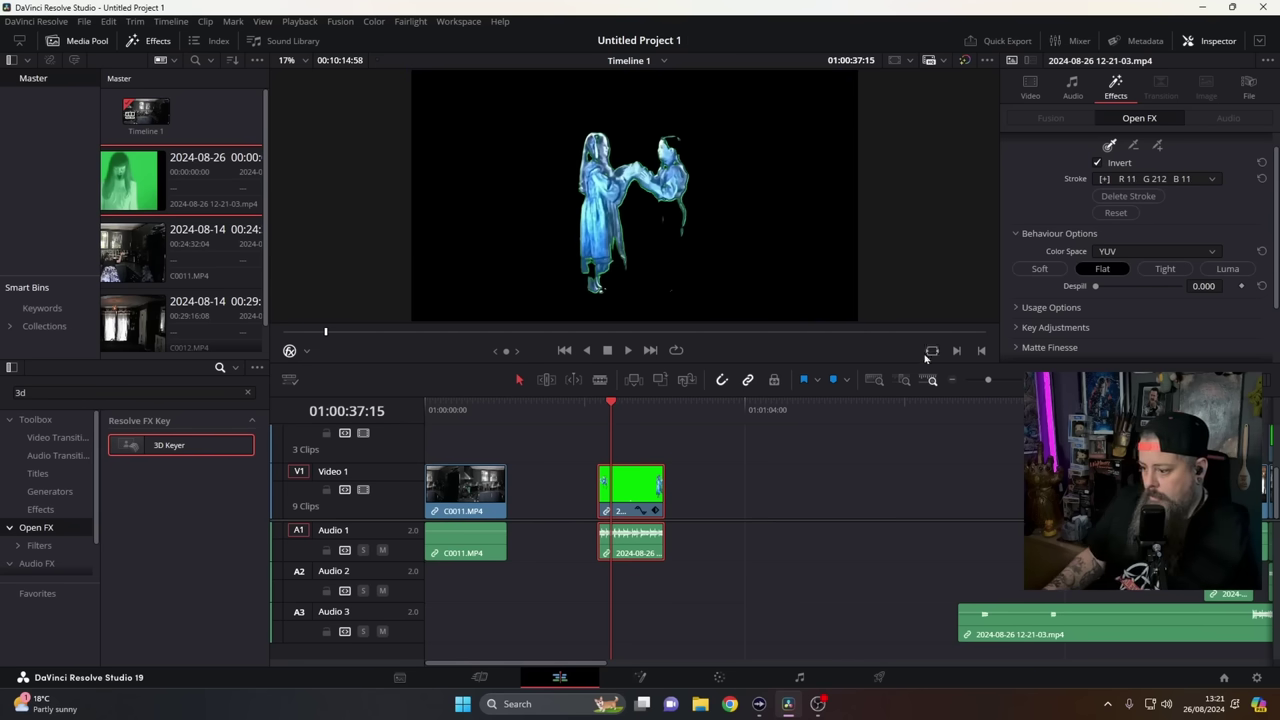
drag(631, 503, 465, 461)
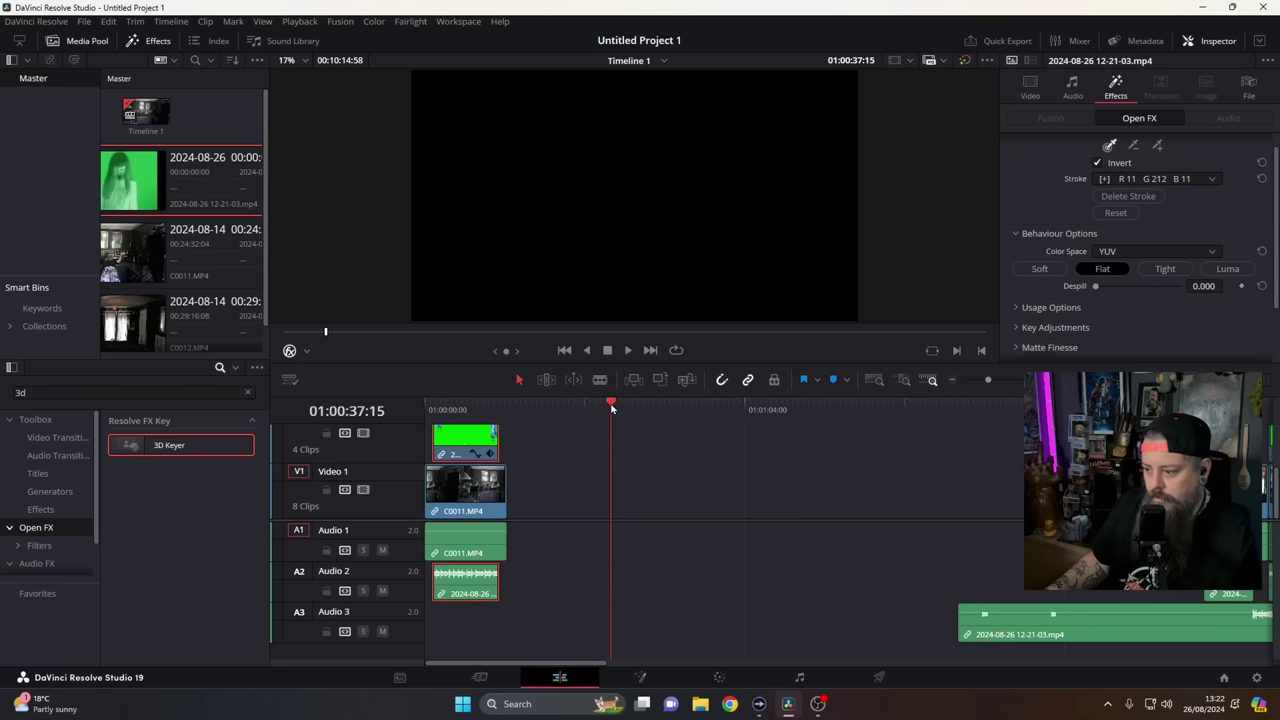
- Play the composite from the start and stop to inspect it
key(Home)
click(628, 350)
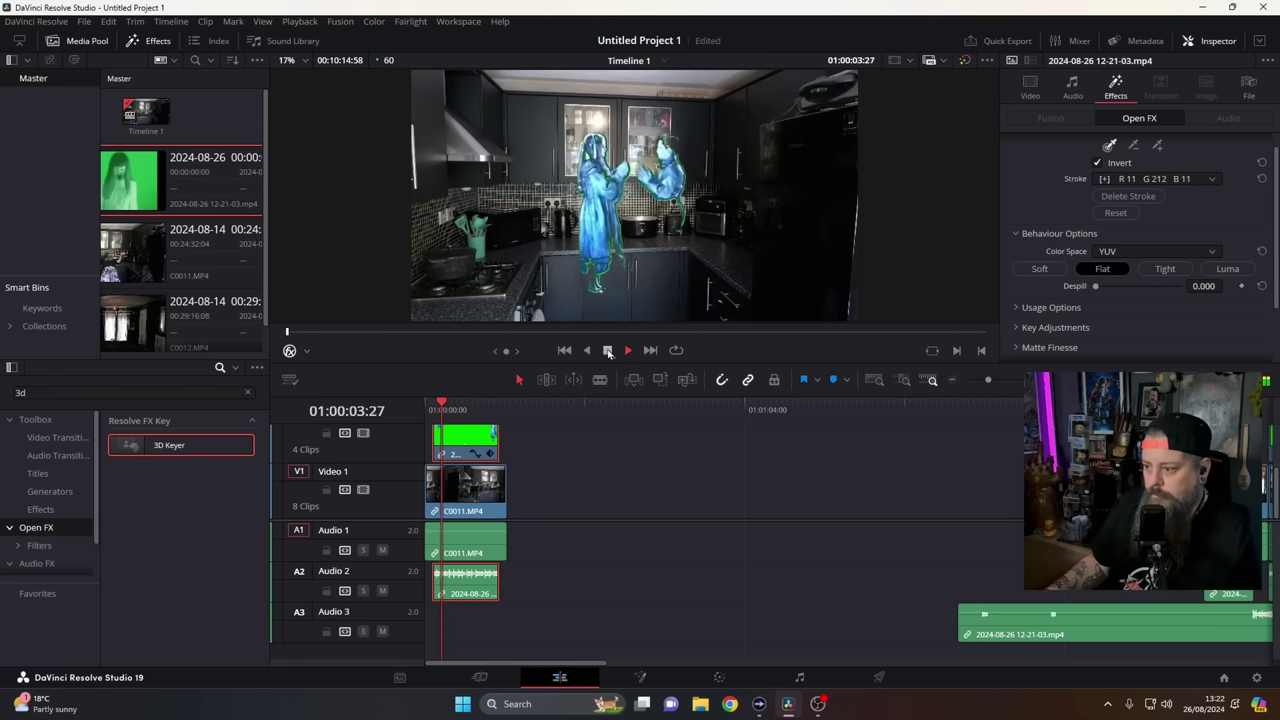
click(607, 352)
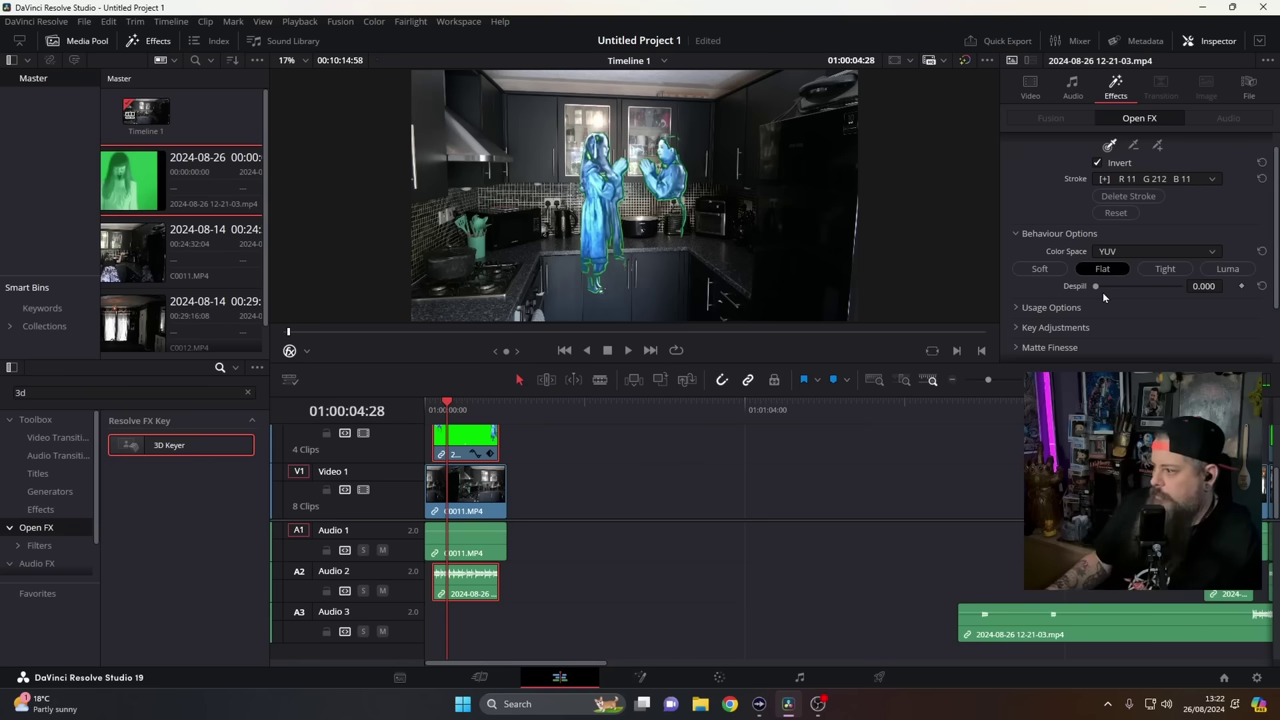
- Set the keyed figures' position to X -6 and Y -467
click(1029, 101)
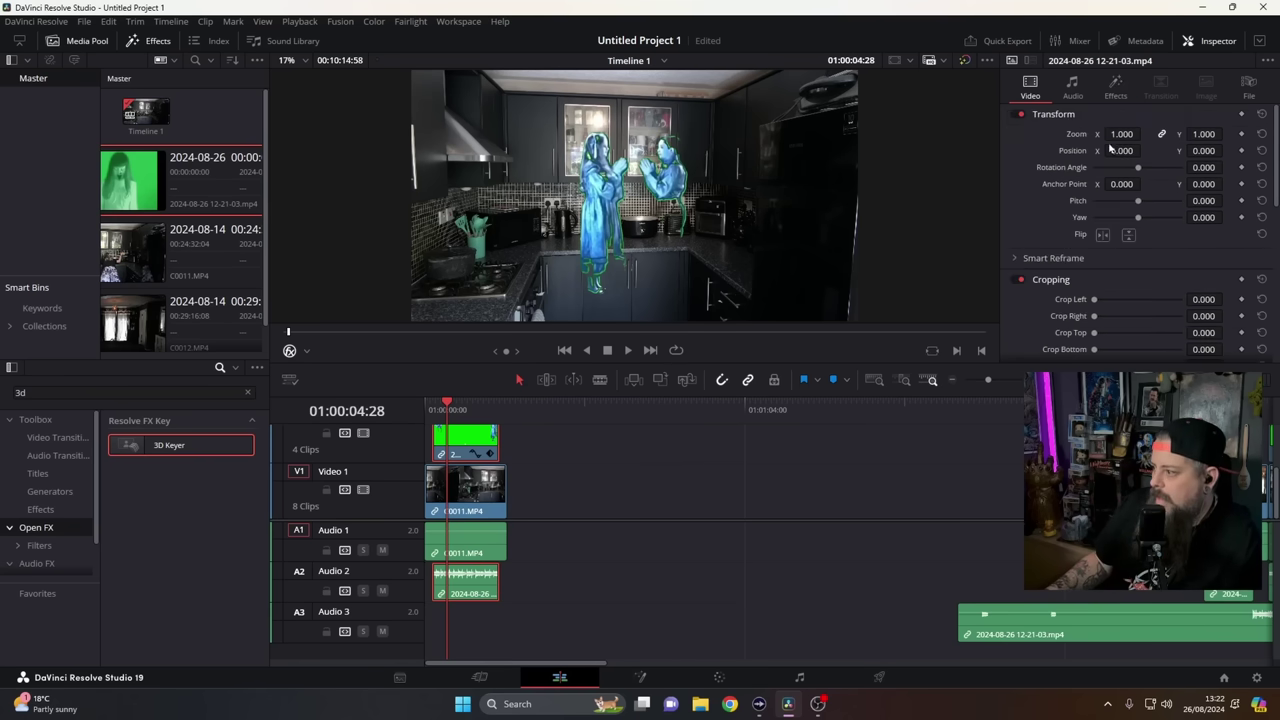
mouse_move(1122, 150)
mouse_down()
mouse_move(1190, 150)
mouse_move(1127, 150)
mouse_up()
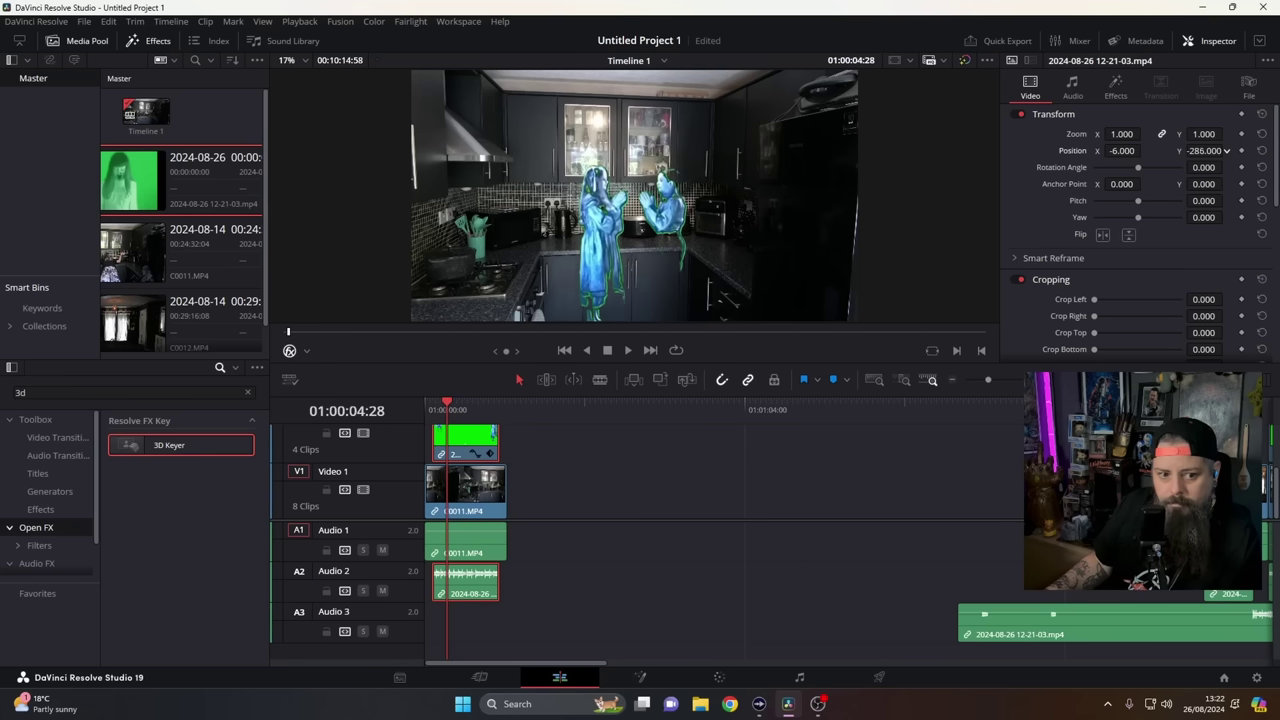
drag(1227, 150, 1227, 150)
click(1227, 149)
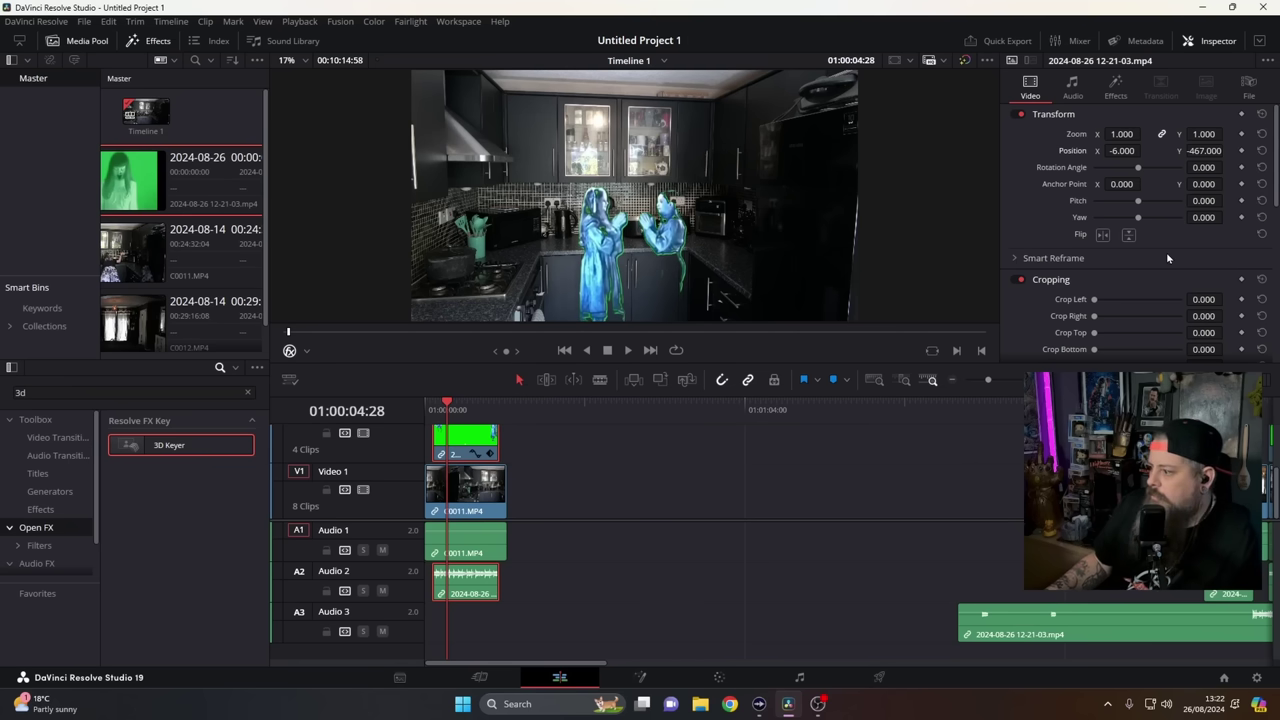
scroll(1167, 258, down, 1)
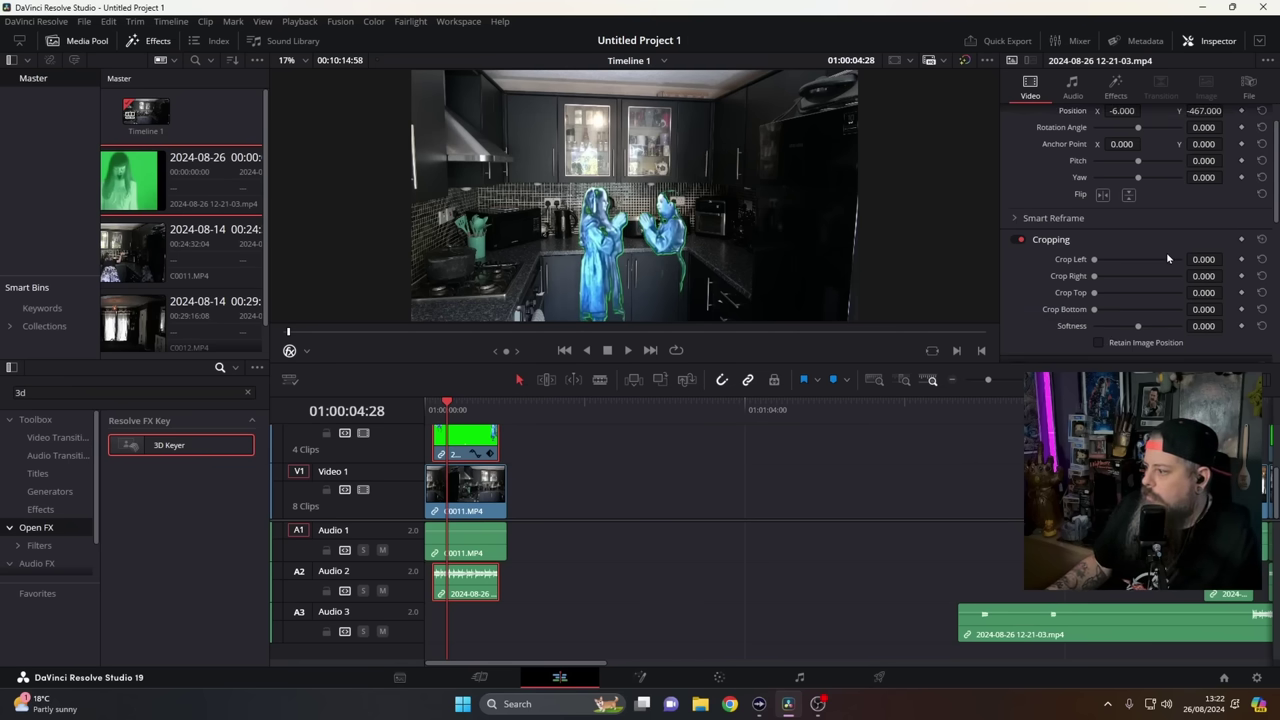
scroll(1167, 258, up, 1)
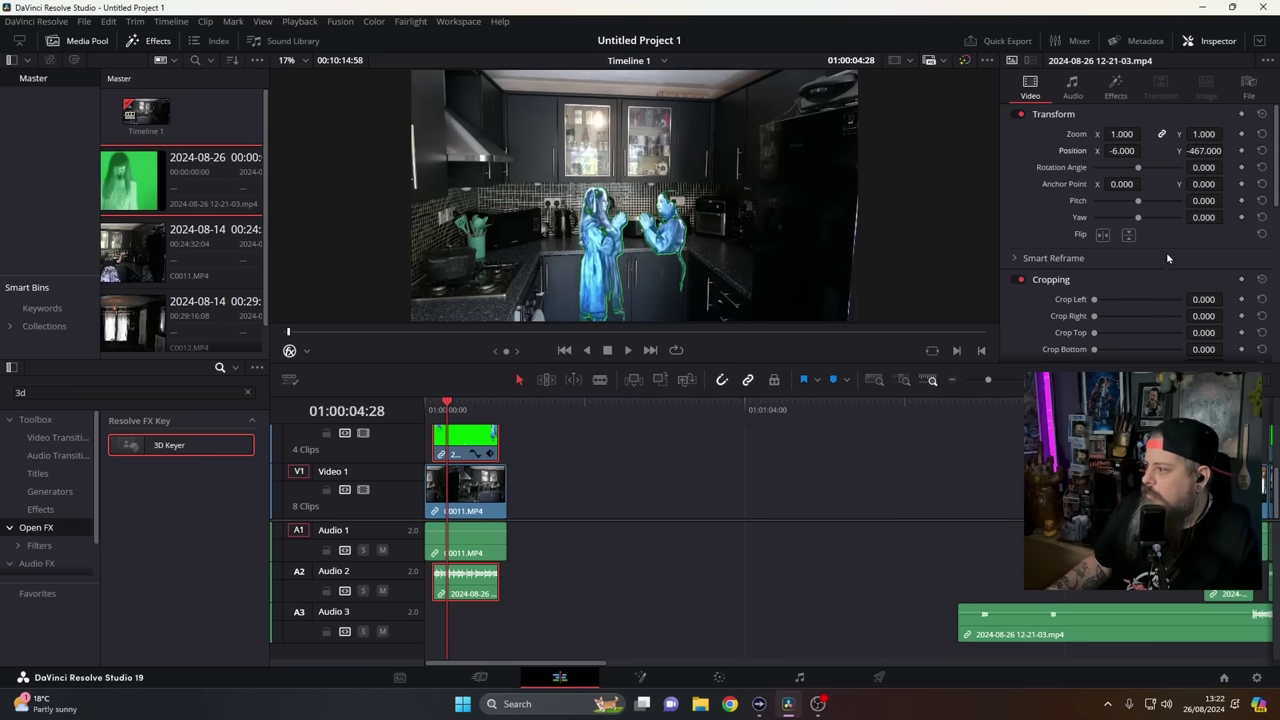
- Set the 3D Keyer's Despill to 1.000 and expand its Usage Options and Key Adjustments
click(1117, 88)
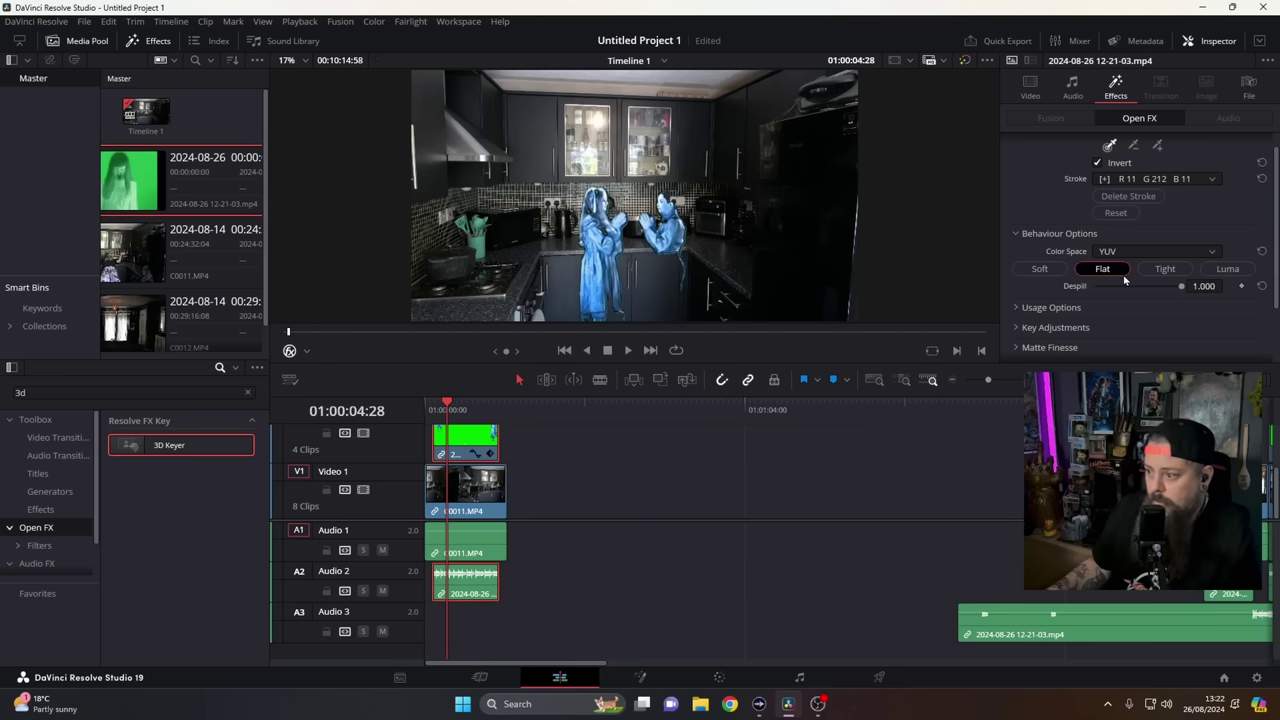
scroll(1124, 280, down, 2)
click(1071, 233)
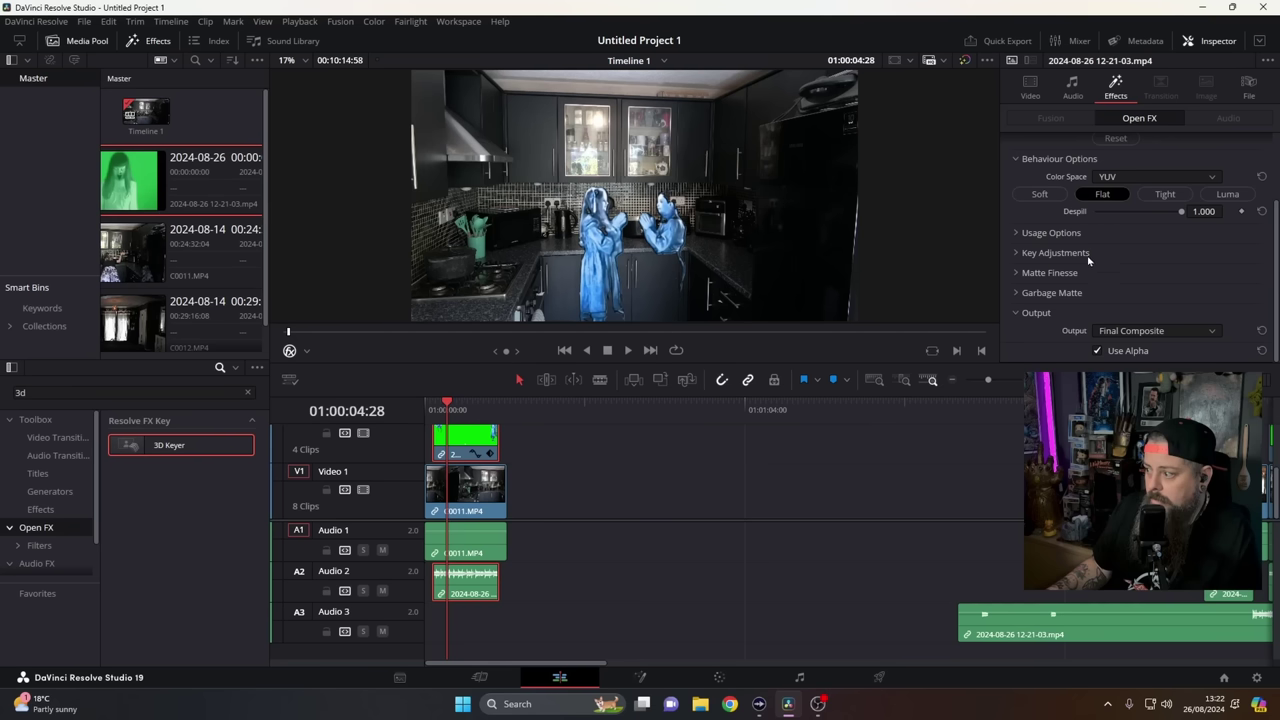
scroll(1156, 246, down, 2)
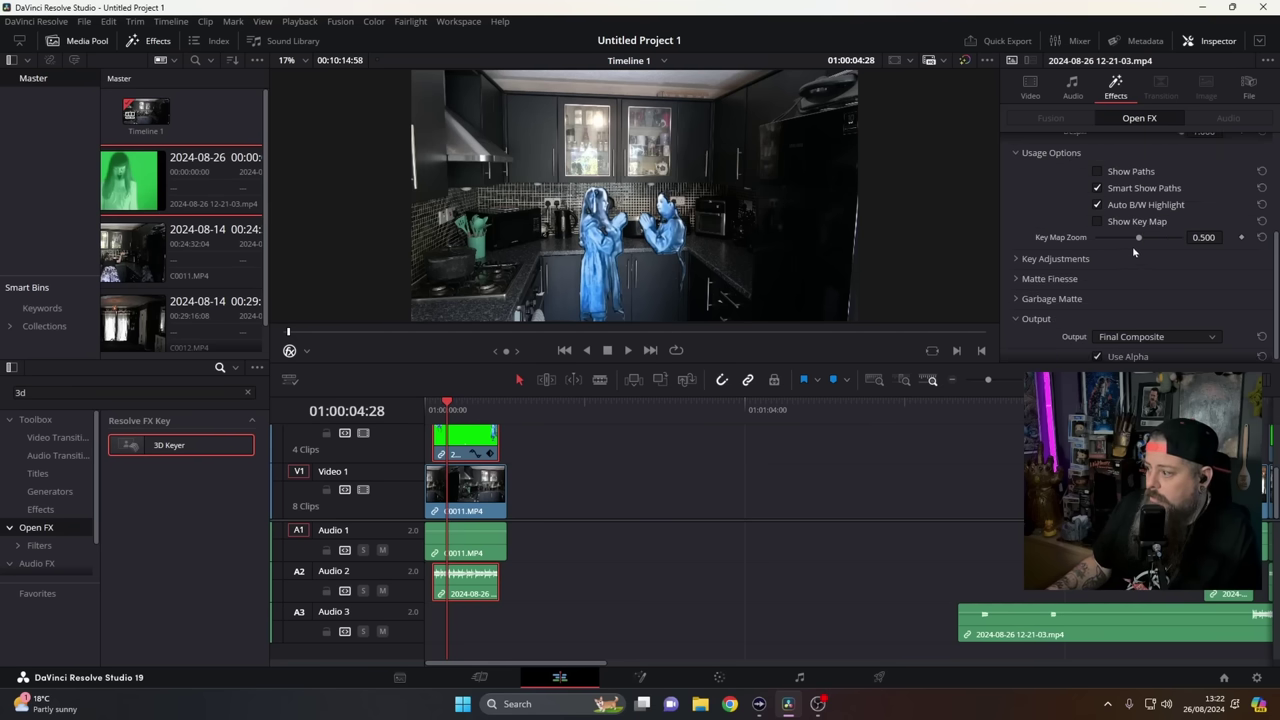
click(1055, 259)
scroll(1168, 248, down, 1)
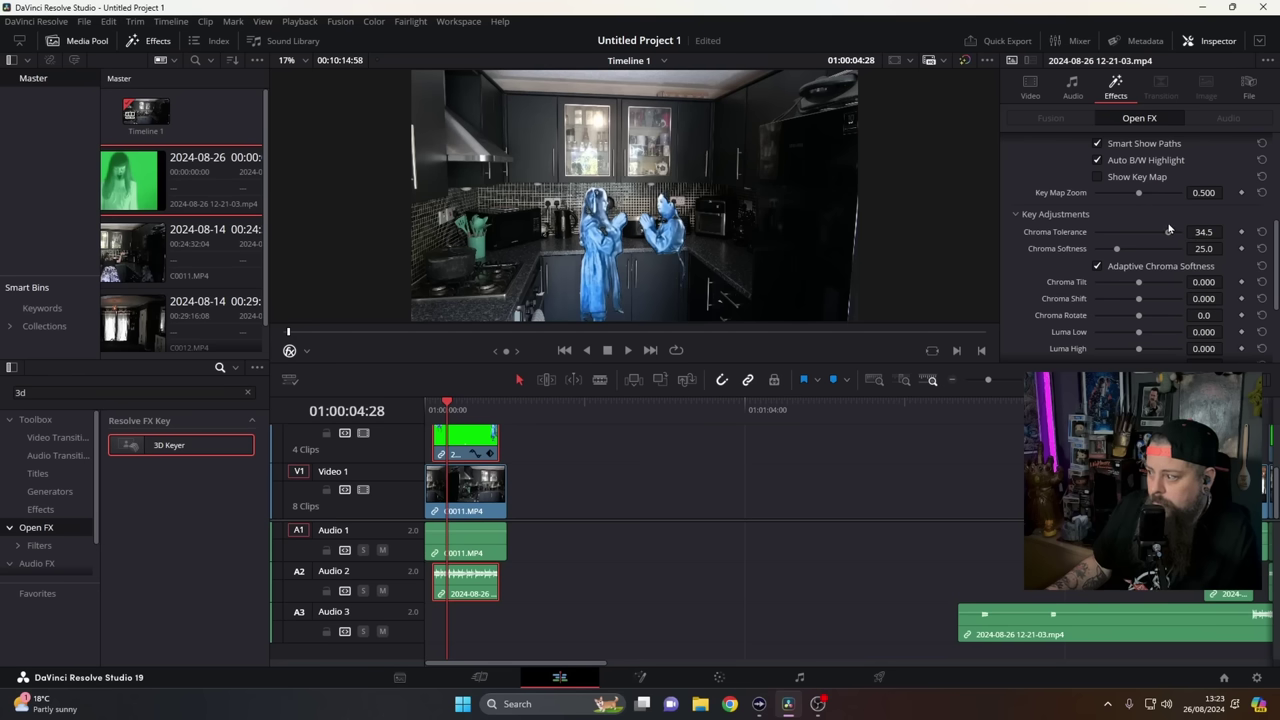
scroll(1160, 220, up, 3)
- Lower the overlay clip's composite opacity to 43.51 so the figures look ghostly
click(1031, 88)
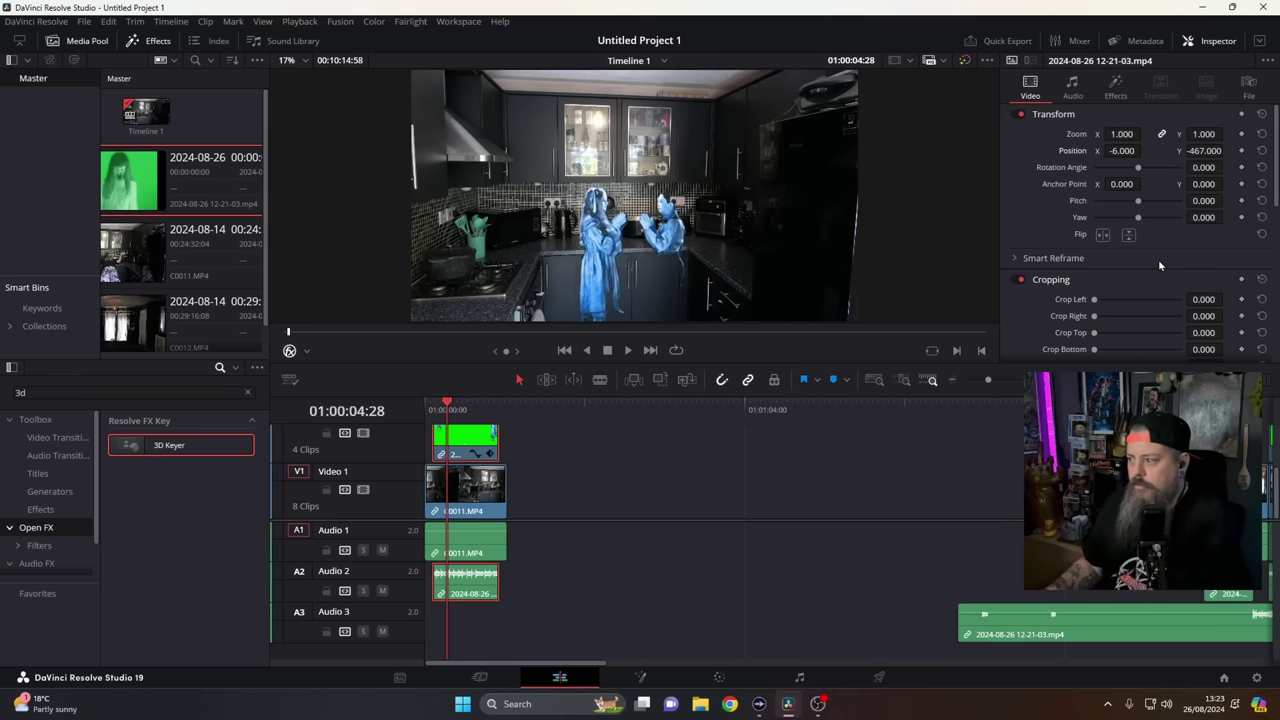
scroll(1158, 259, down, 3)
scroll(1158, 254, down, 1)
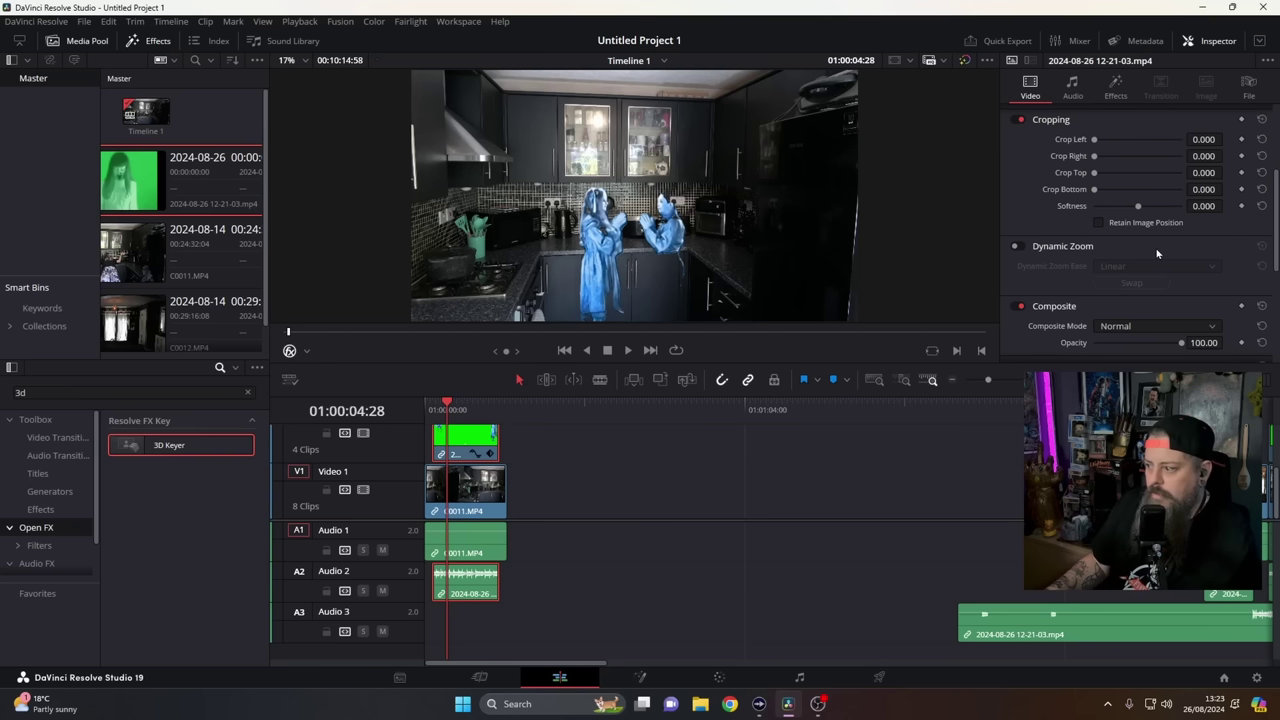
scroll(1157, 254, down, 1)
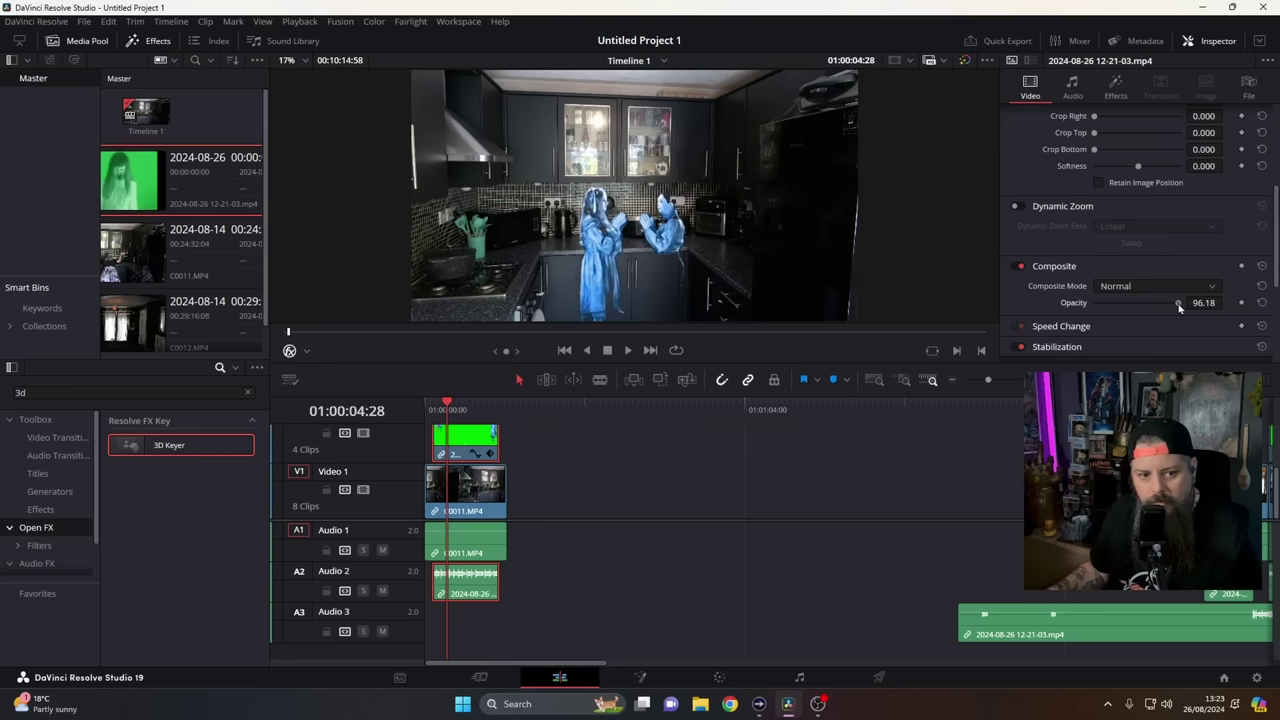
drag(1170, 307, 1141, 307)
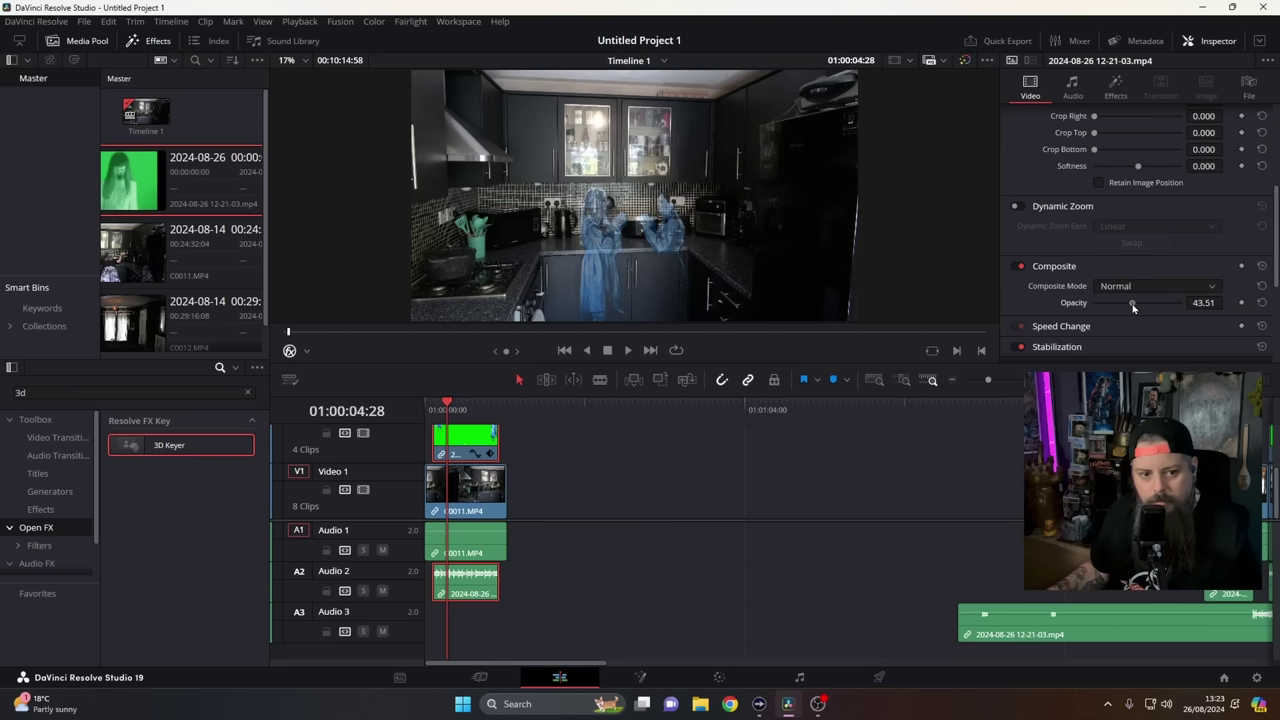
- Play the composite from the start, stop, and park the playhead at 01:00:07:36
key(Home)
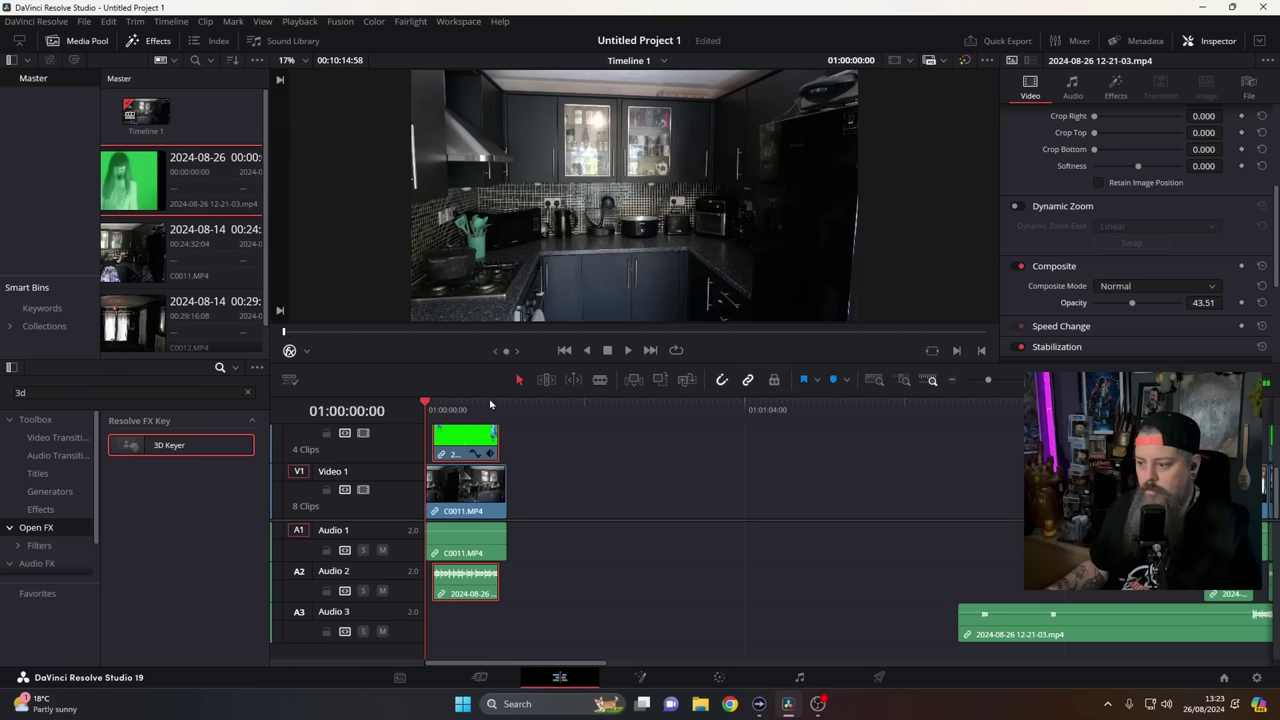
click(629, 351)
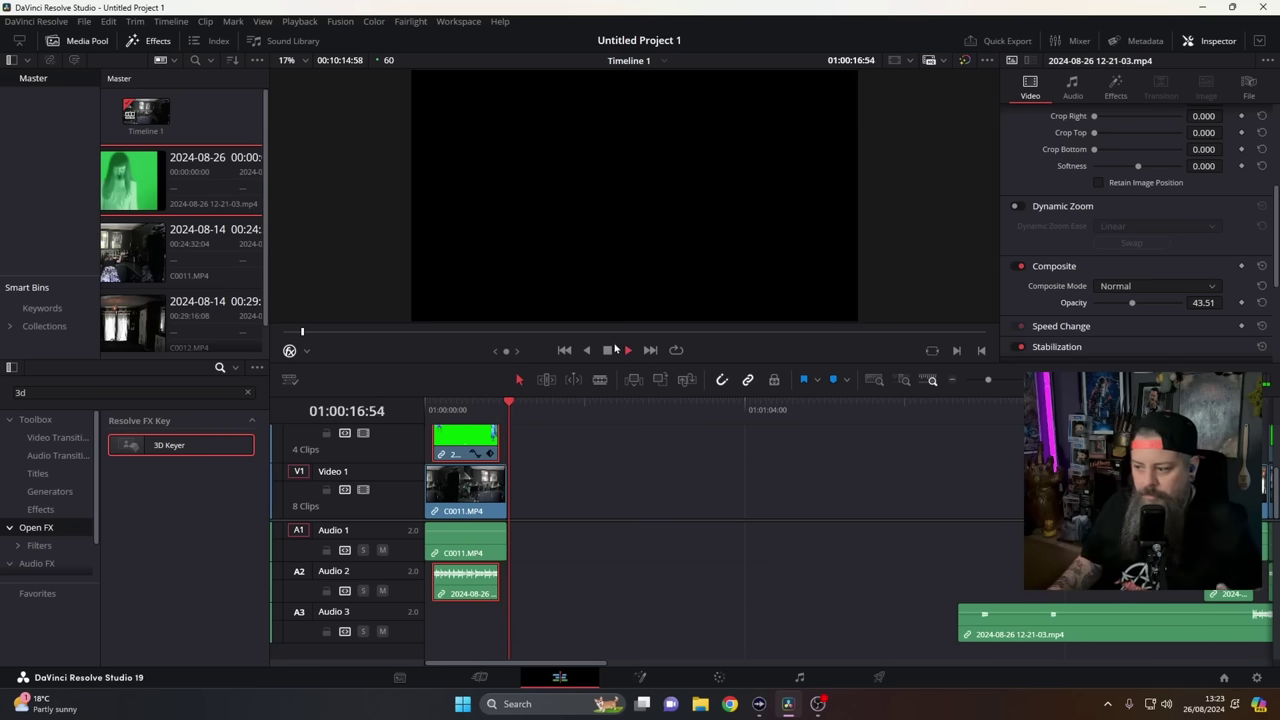
click(607, 350)
click(462, 409)
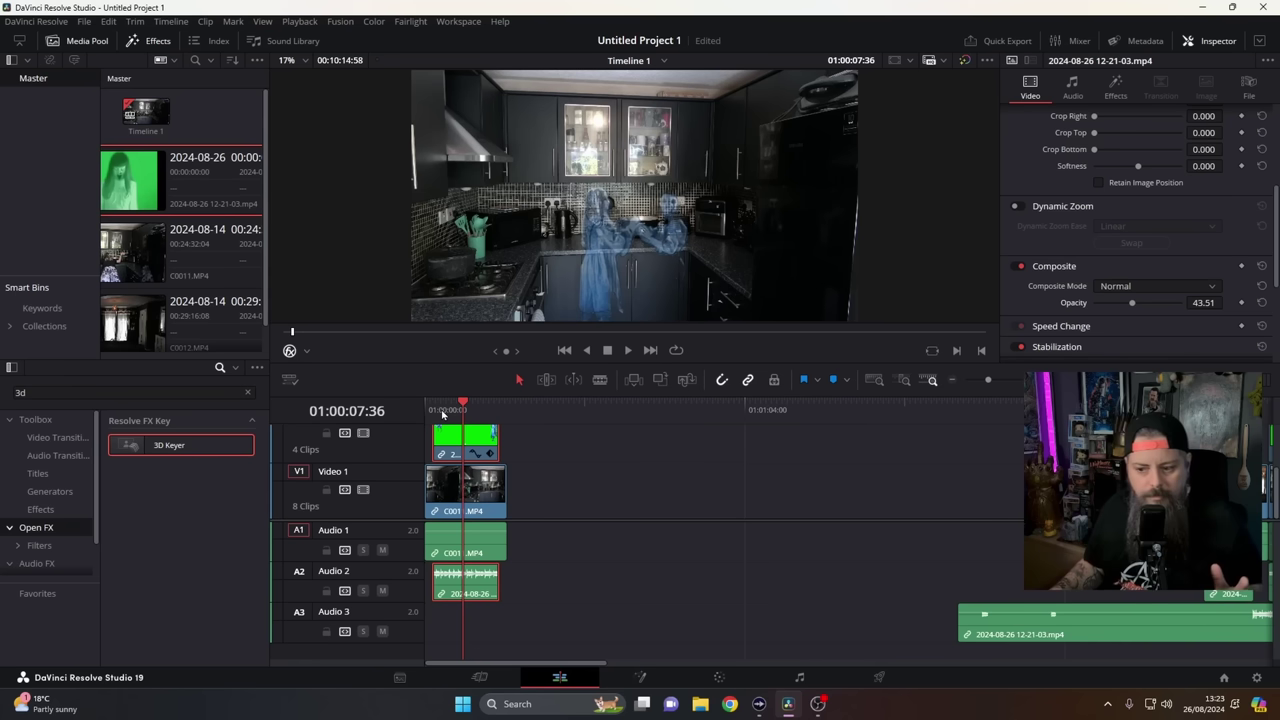
- Add a Cross Dissolve video transition to the end of the V2 overlay clip
click(60, 440)
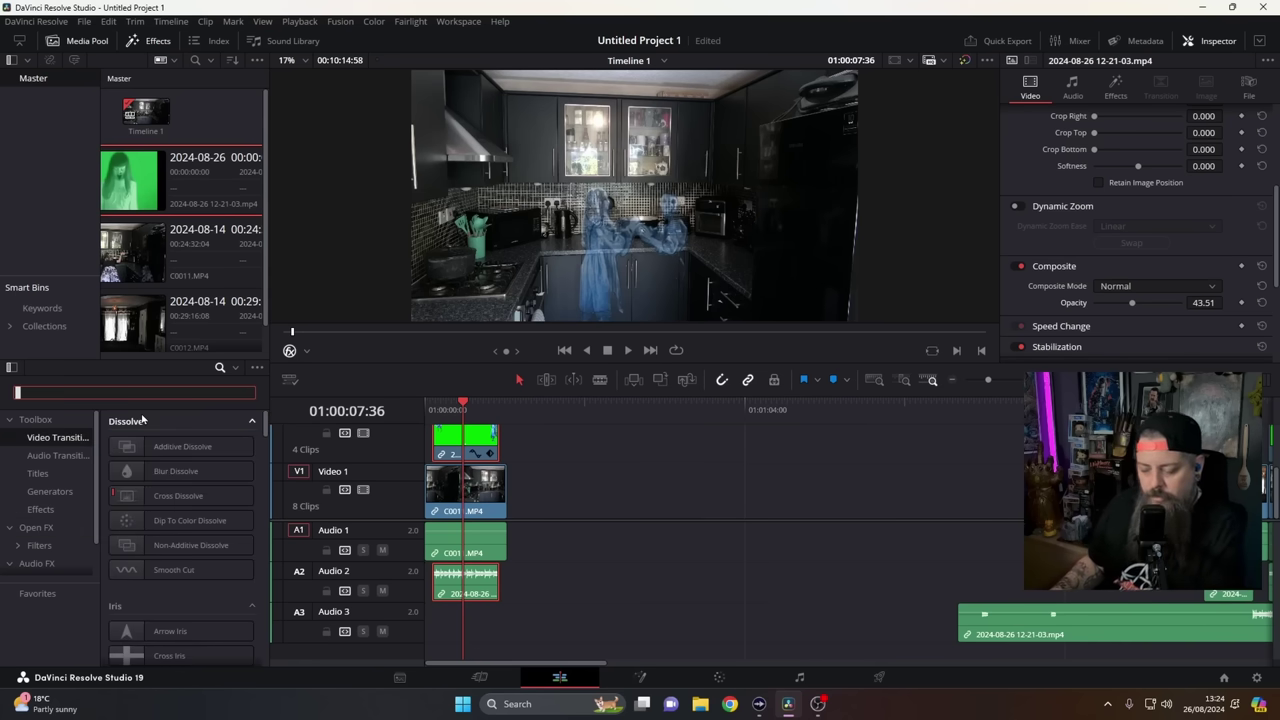
click(160, 495)
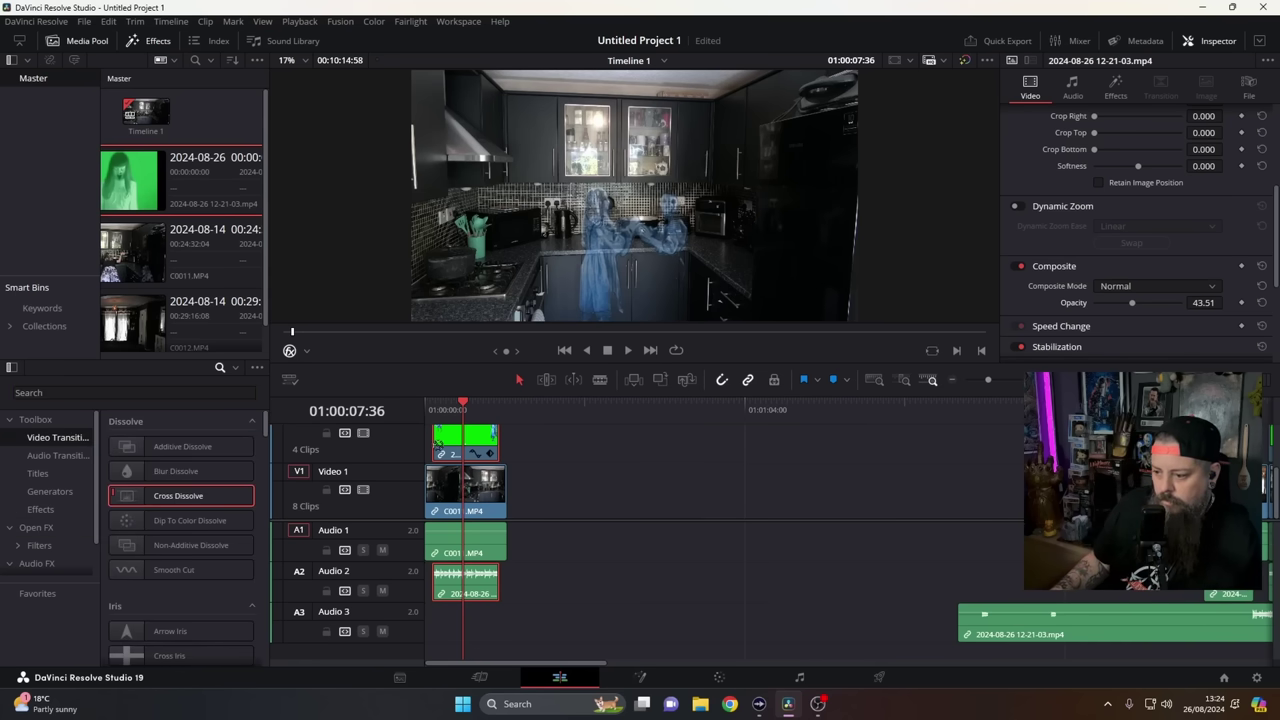
scroll(437, 442, up, 1)
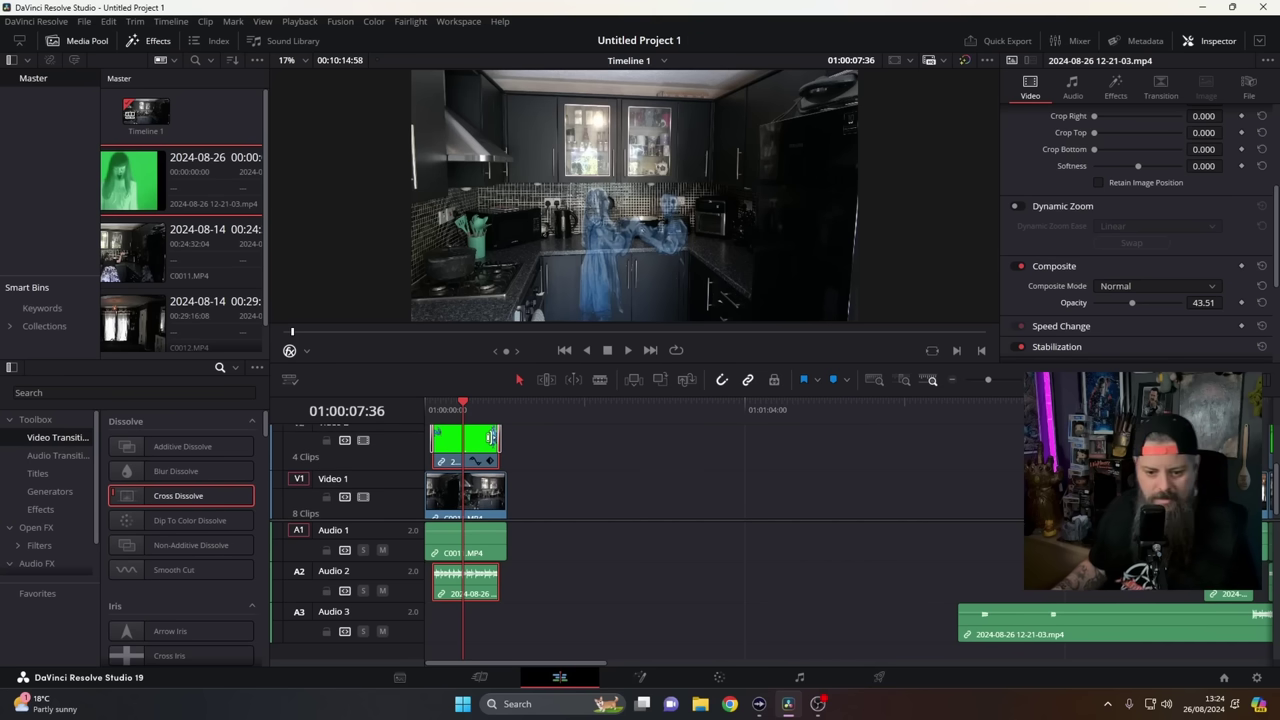
- Add a Cross Fade 0 dB to the end of the A2 audio clip and return to the start
click(60, 456)
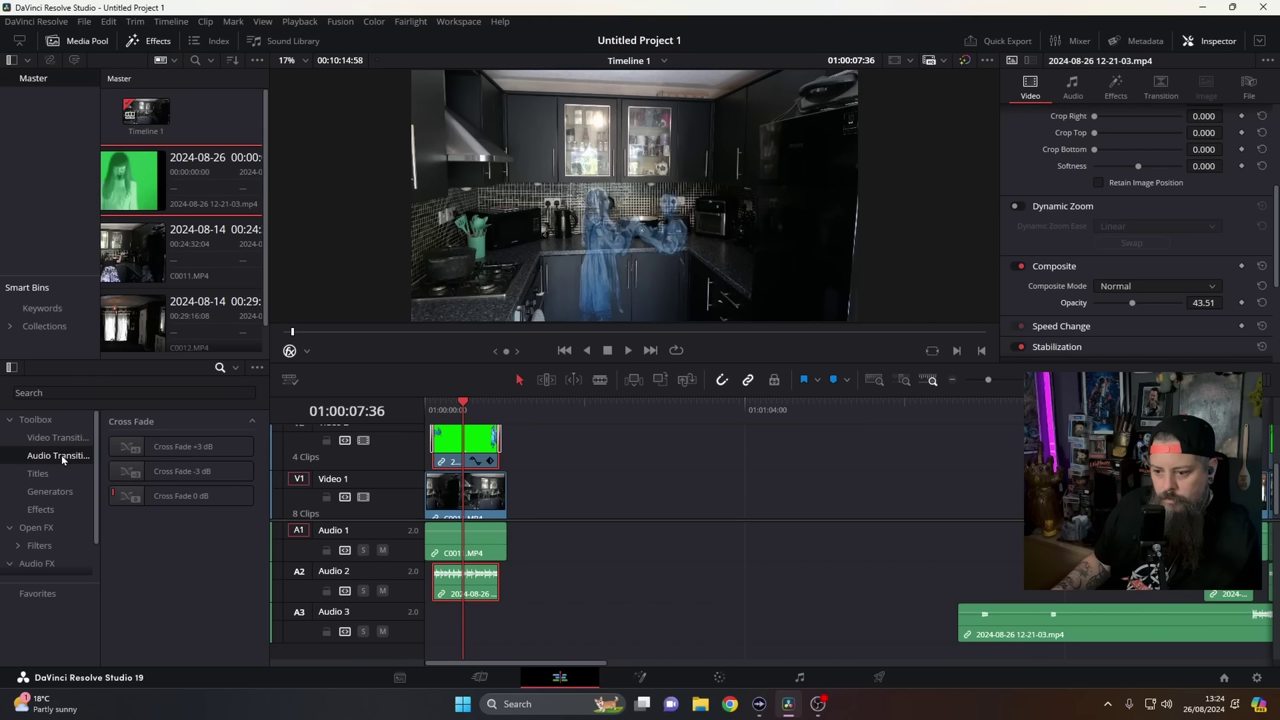
click(165, 503)
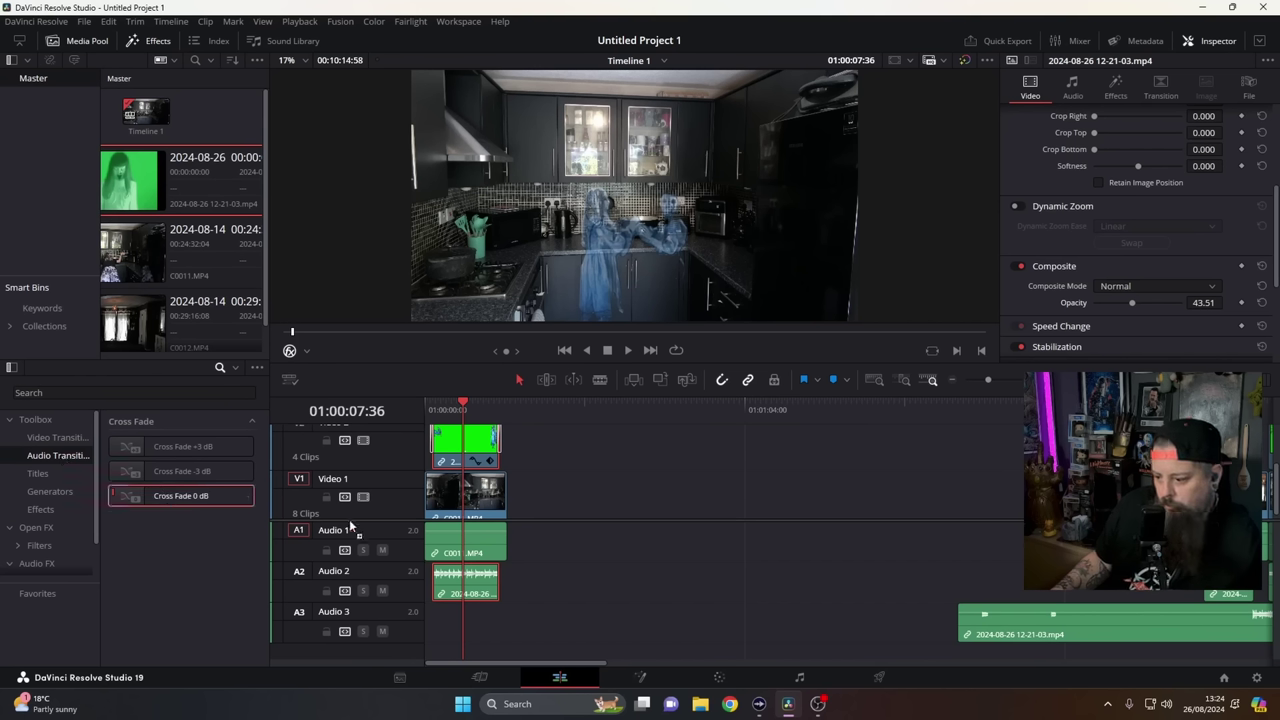
click(497, 587)
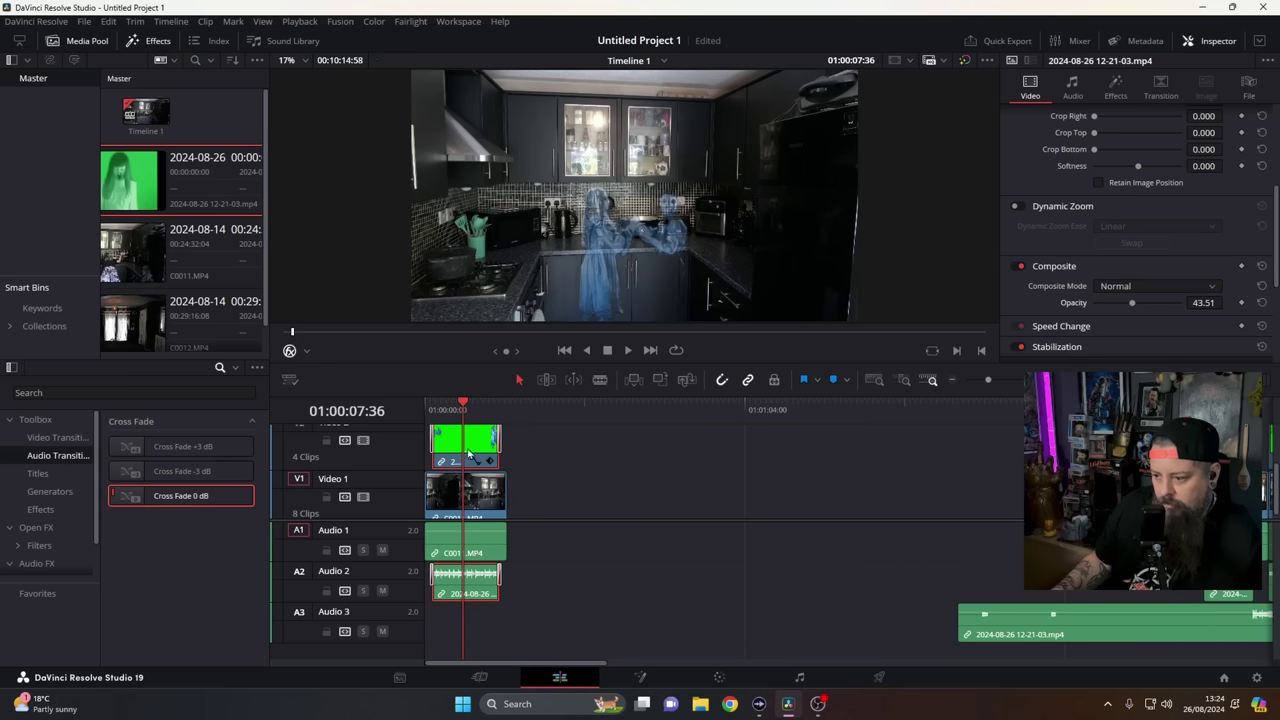
drag(462, 405, 426, 405)
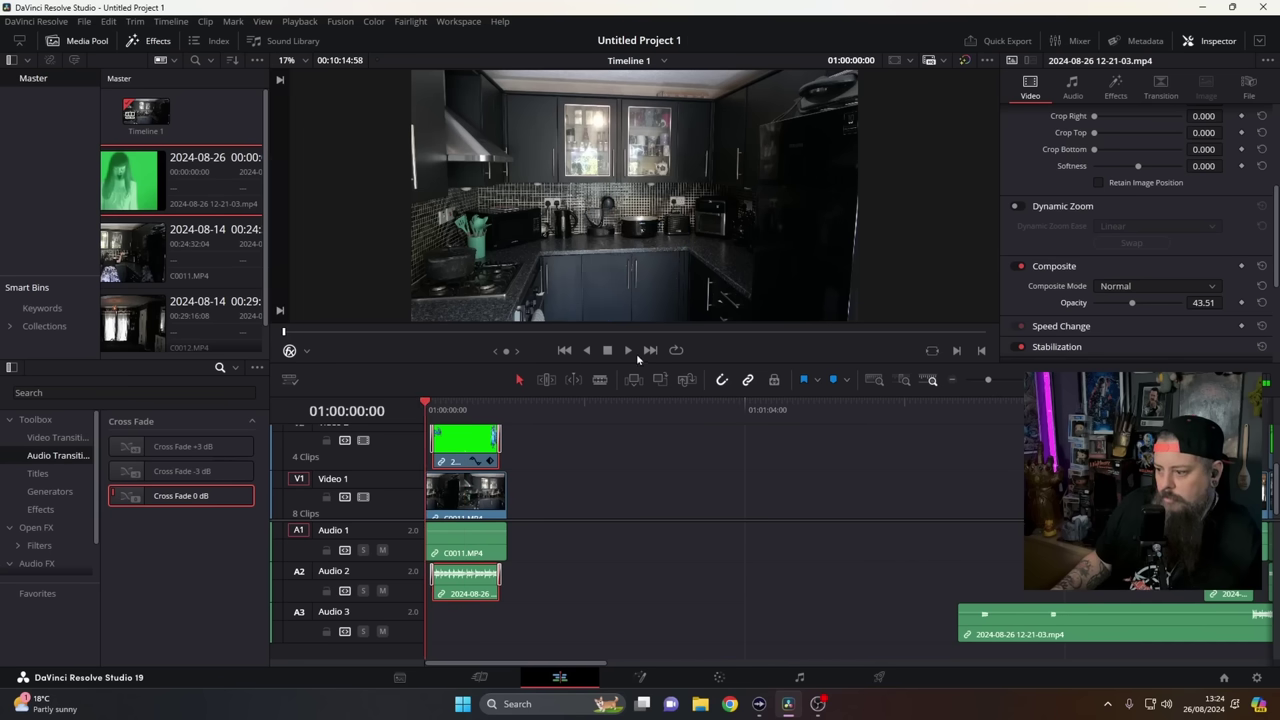
- Play the composite from 01:00:00:00 to preview it
click(628, 351)
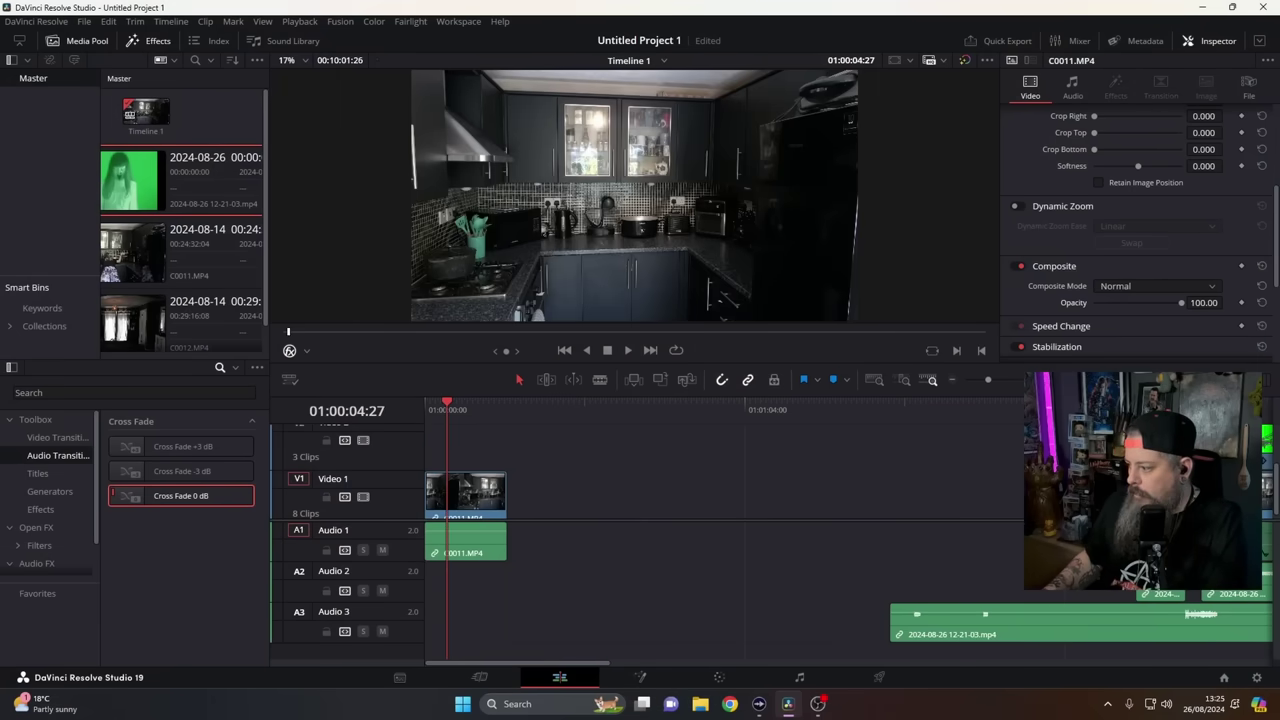
- Move the overlay clip back near the start and reframe it at zoom 1.540, position X -54, Y -681
drag(1160, 467, 460, 469)
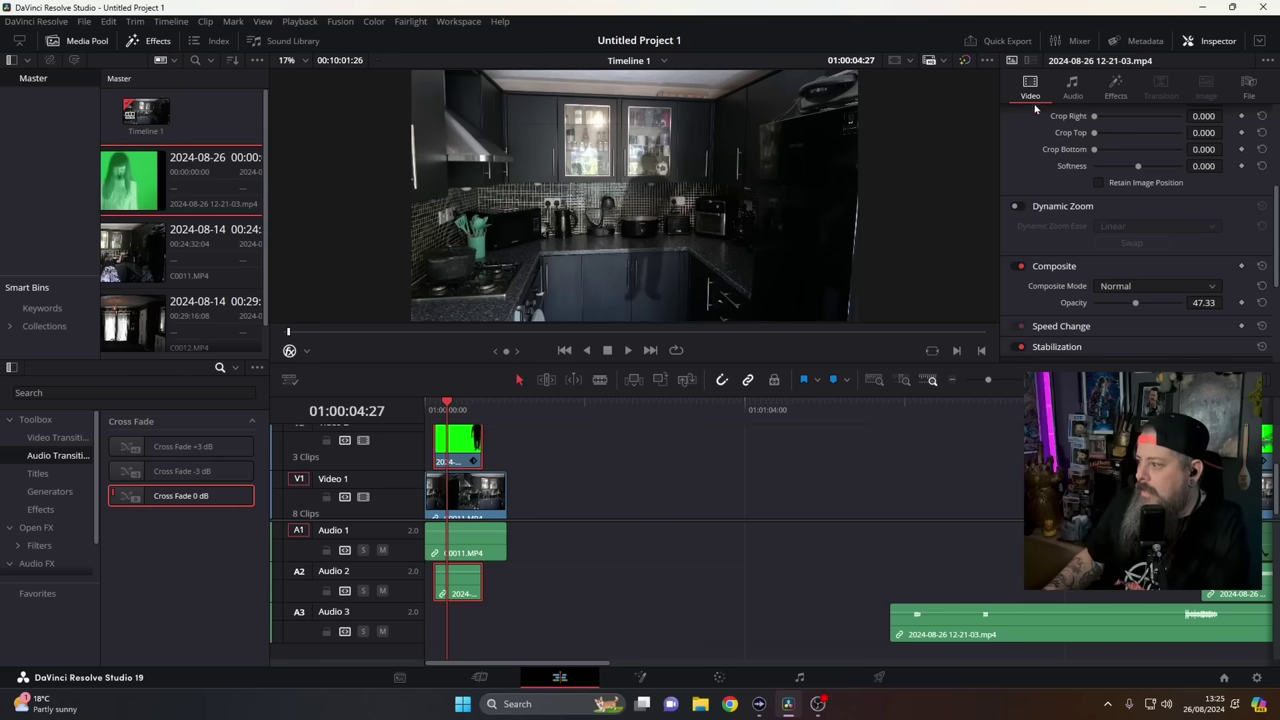
scroll(1060, 155, up, 4)
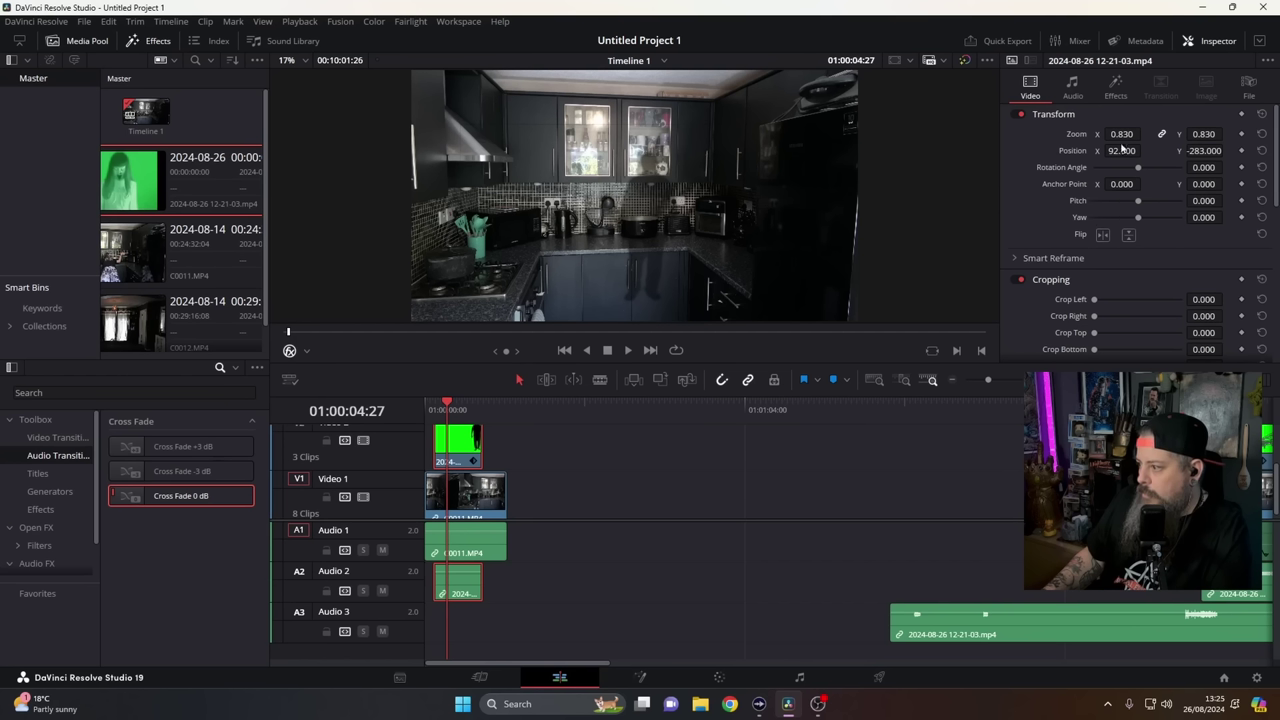
mouse_move(1144, 150)
mouse_down()
mouse_move(1187, 147)
mouse_move(1122, 133)
mouse_move(1144, 133)
mouse_up()
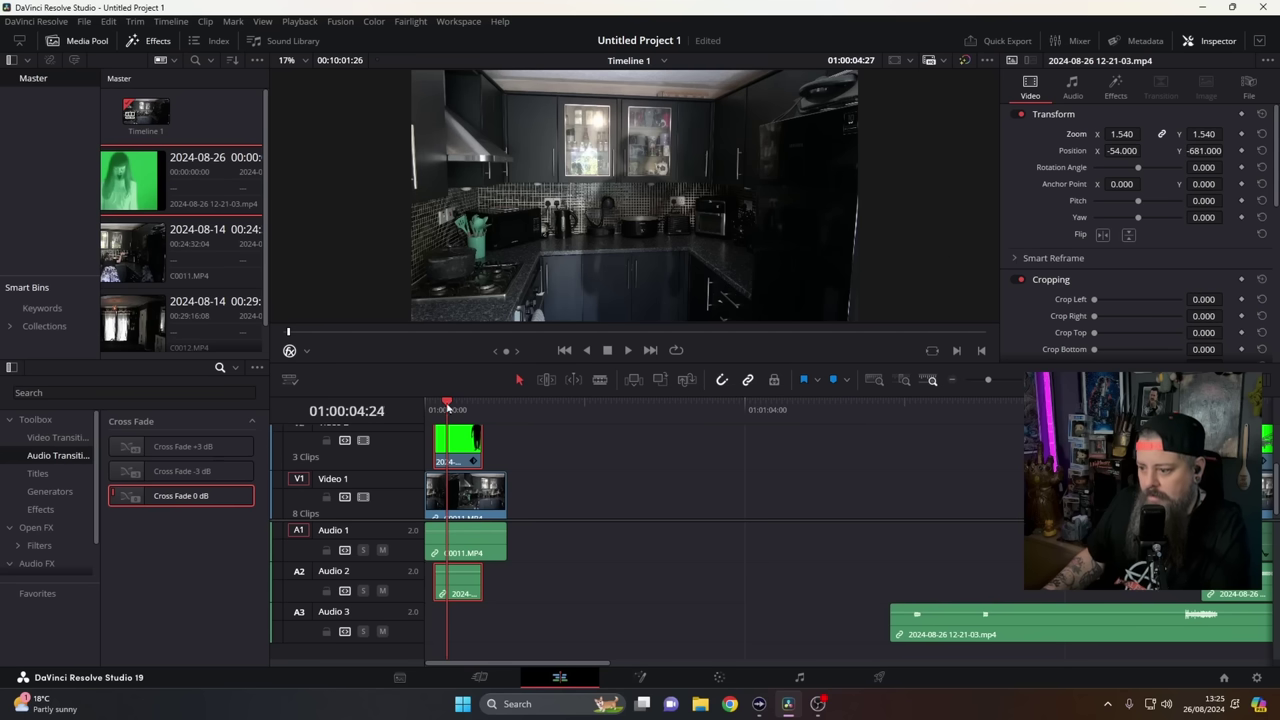
click(564, 350)
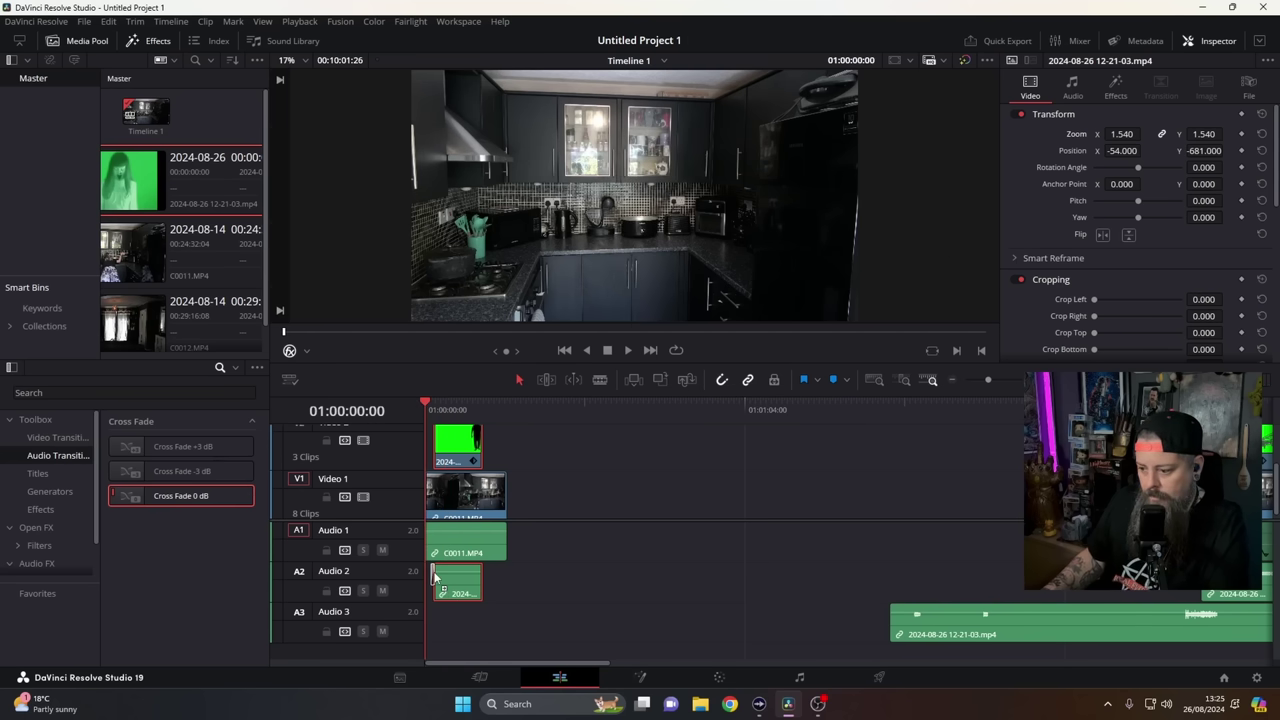
- Add a Cross Fade 0 dB to the A2 clip start and a Cross Dissolve to the V2 clip start, then play
drag(434, 577, 410, 570)
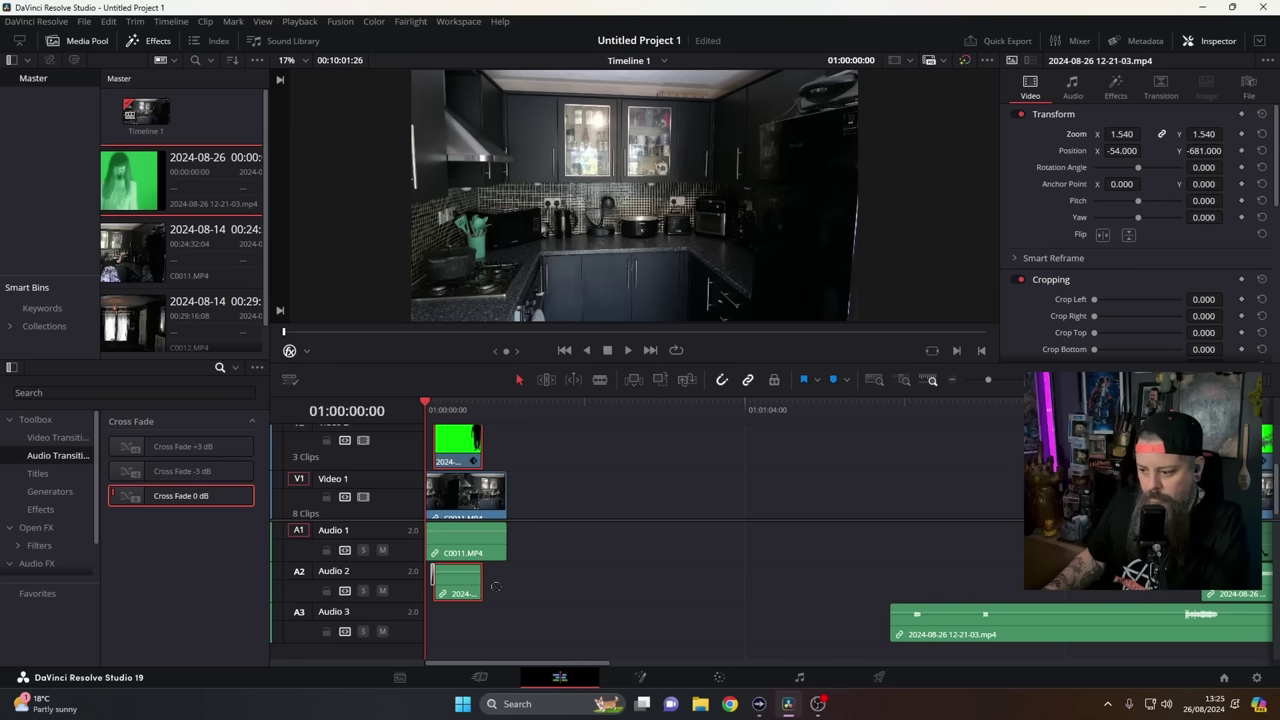
click(57, 437)
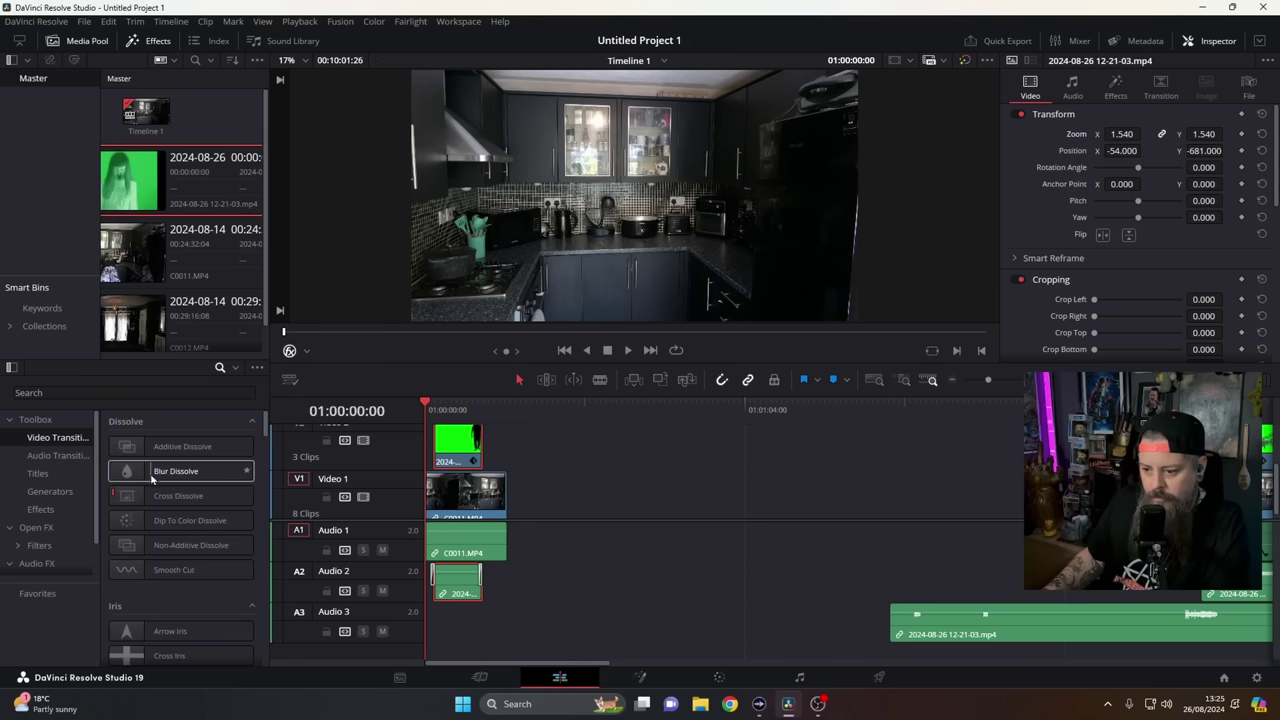
drag(165, 495, 481, 450)
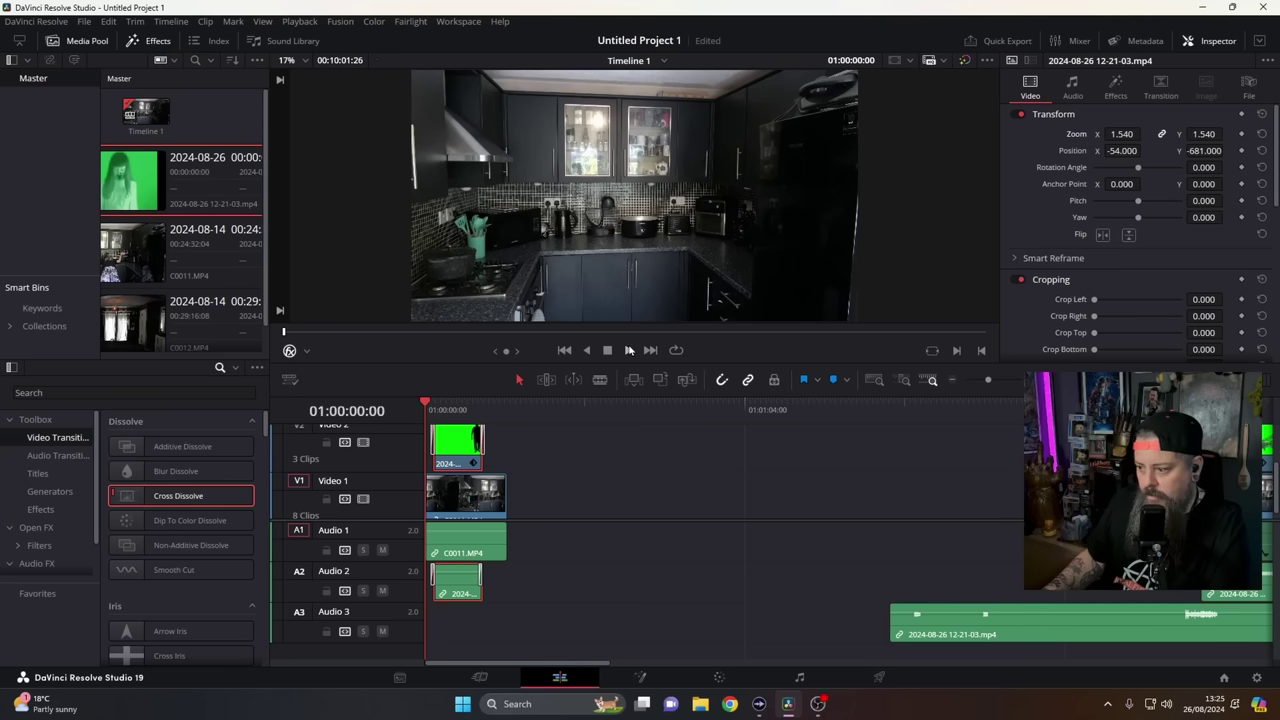
click(628, 351)
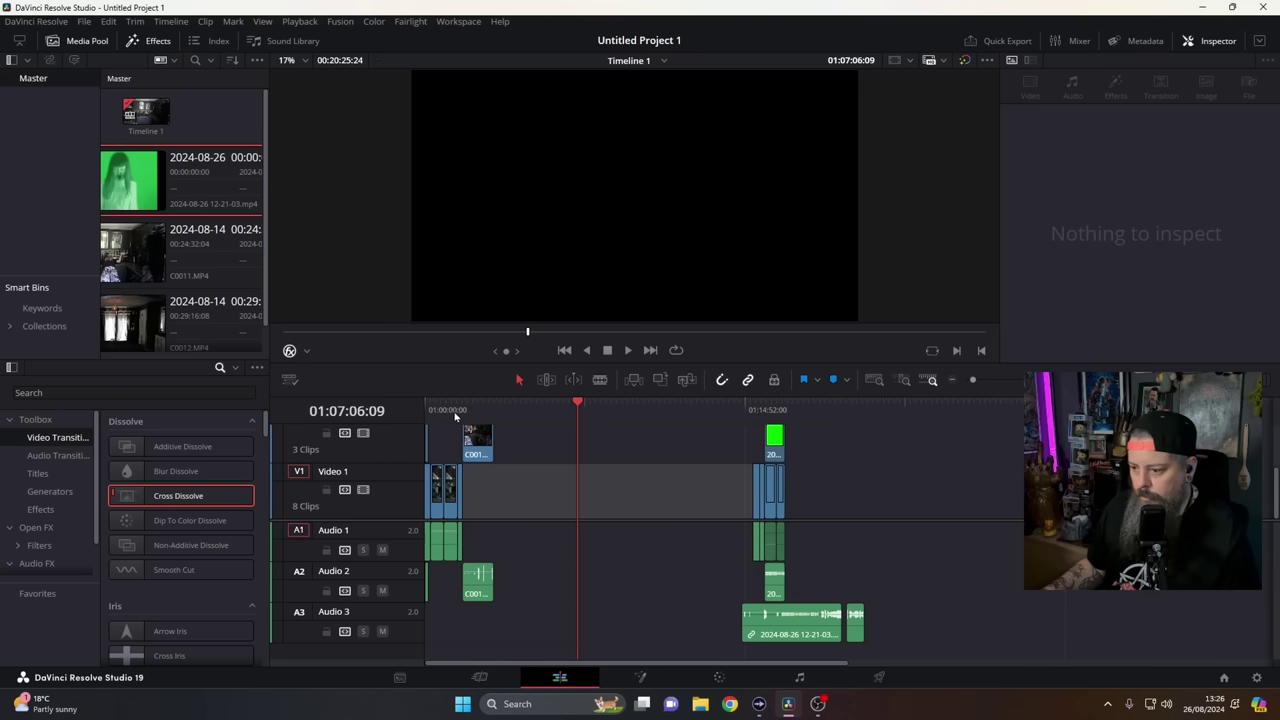
- Zoom the timeline in and set the second C0011.MP4 clip's volume on A1 to -100
click(457, 411)
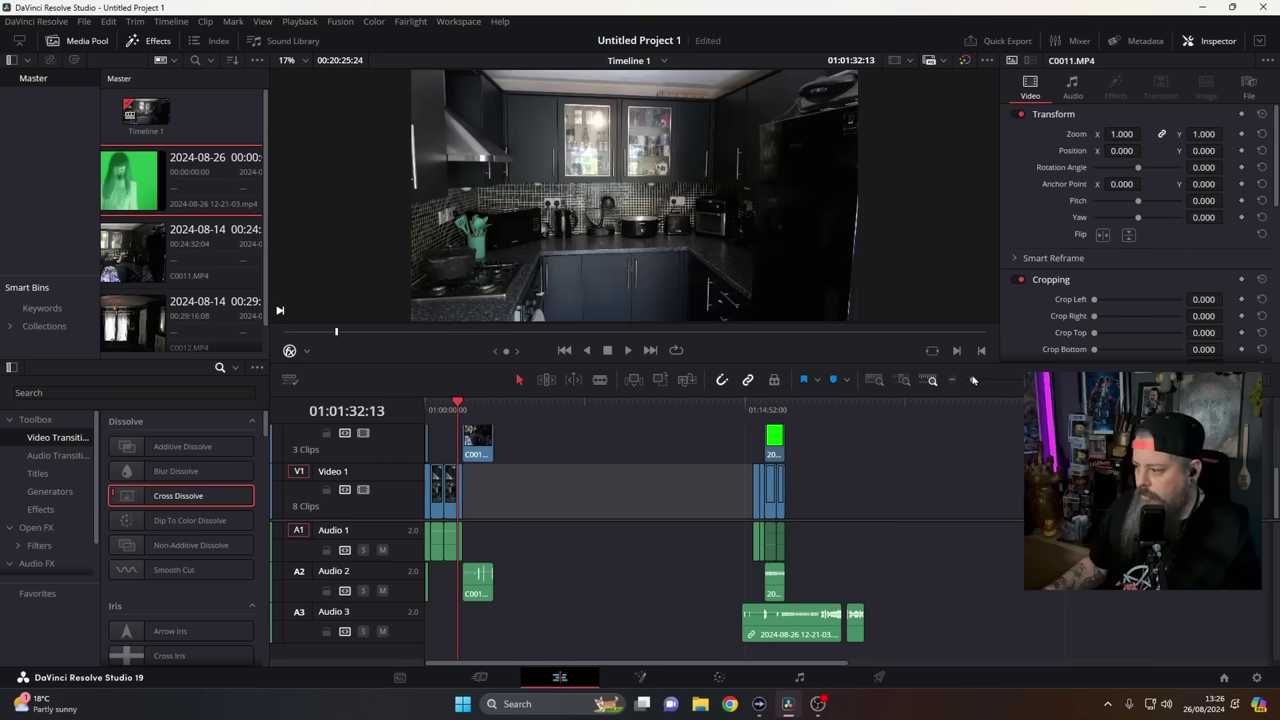
drag(974, 380, 986, 383)
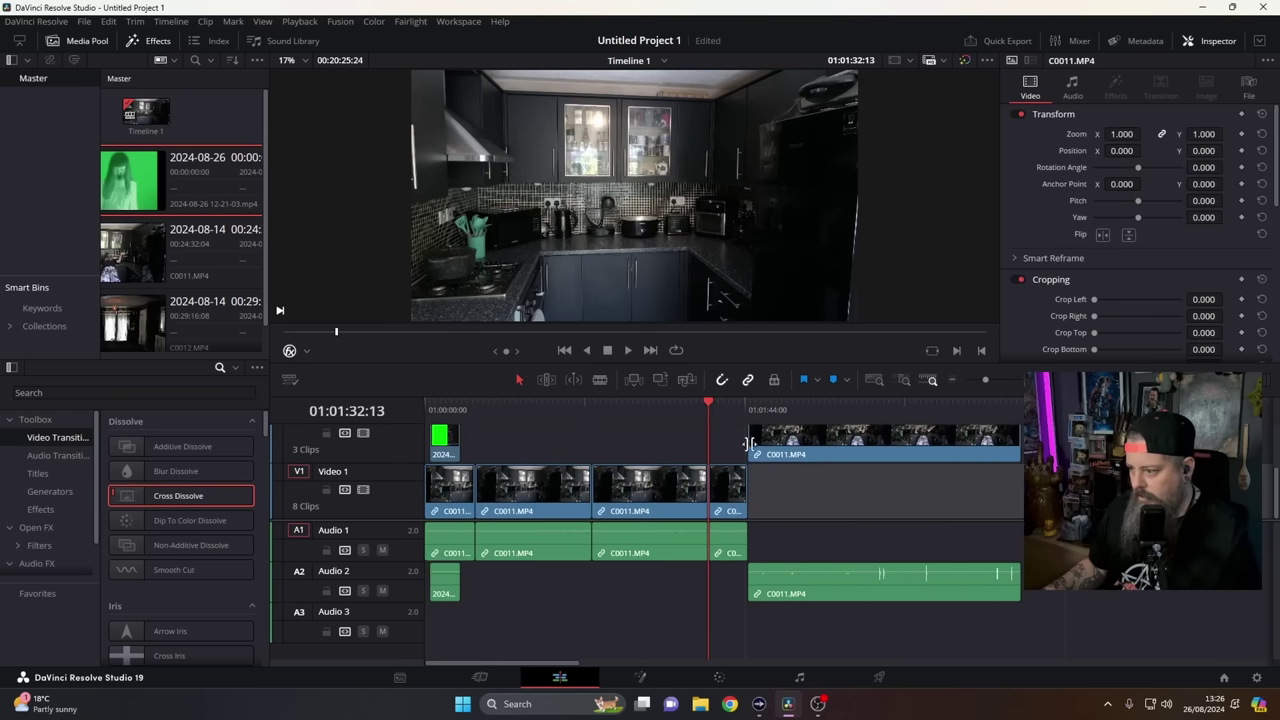
drag(704, 407, 741, 427)
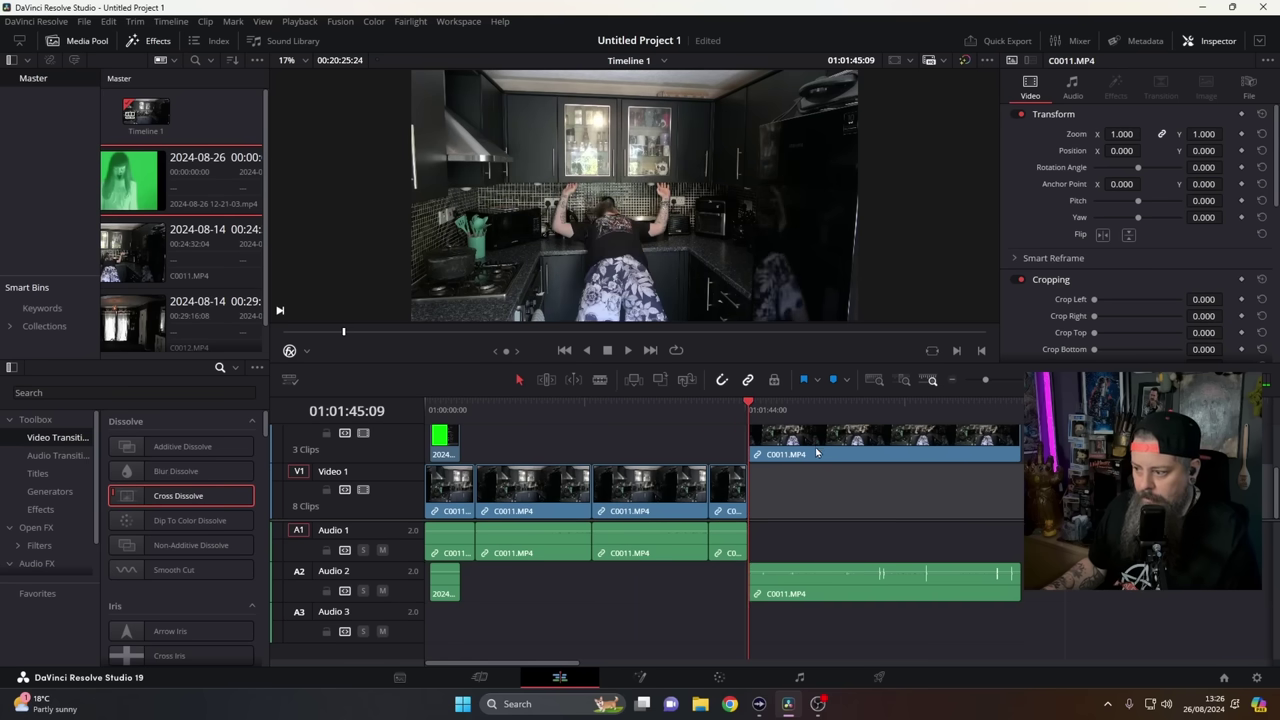
click(581, 496)
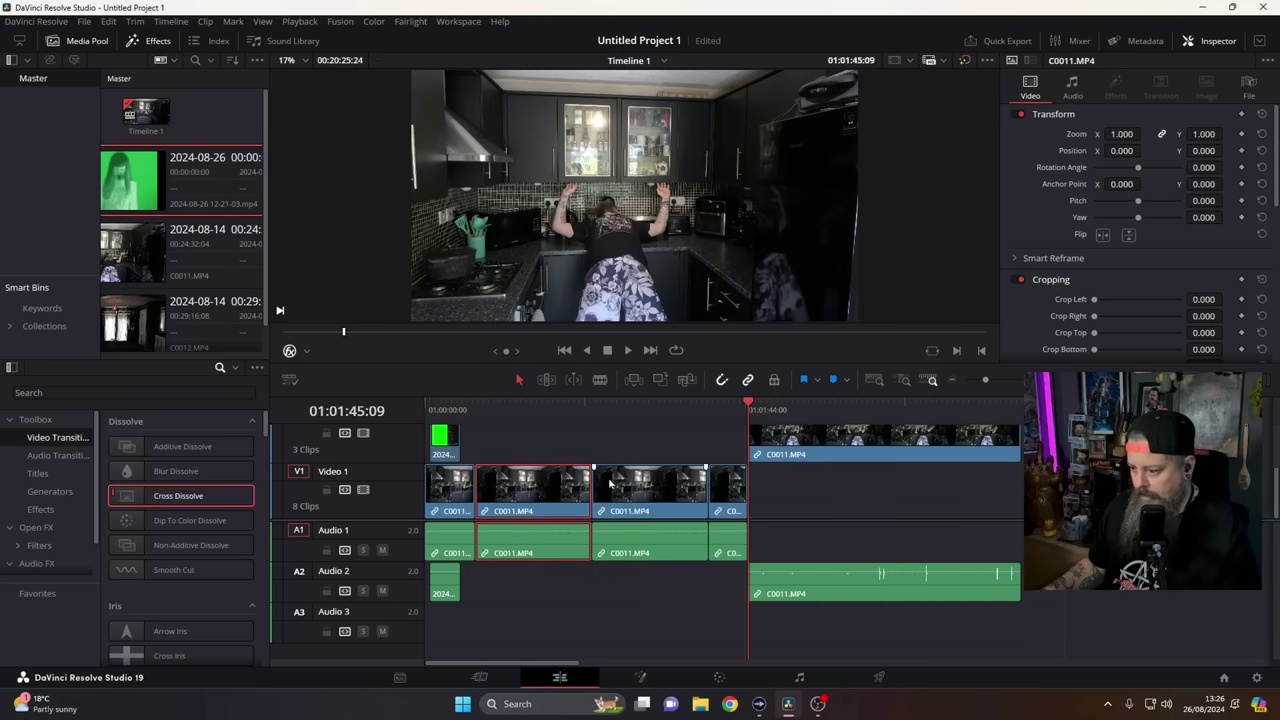
click(1071, 88)
drag(1160, 134, 1074, 138)
- Set the third and fourth C0011.MP4 clips' volume to -100, then select the later C0011.MP4 clip
click(660, 482)
drag(1160, 134, 1092, 136)
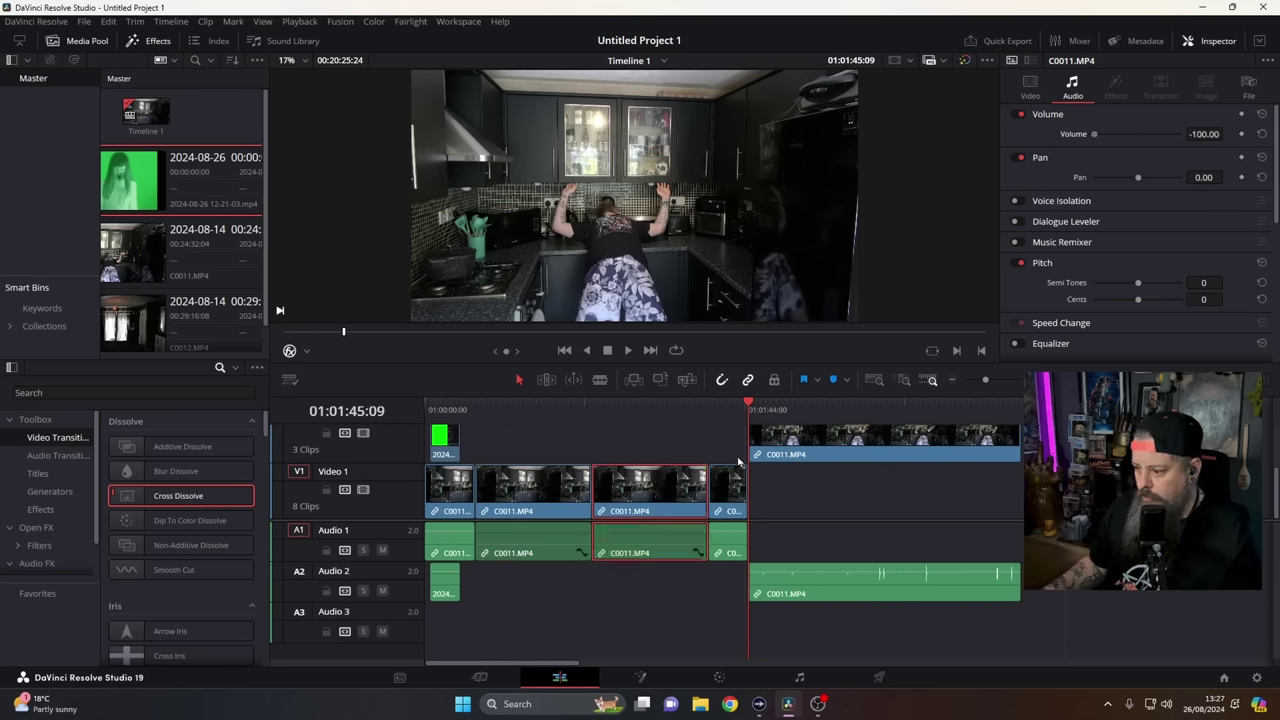
click(727, 497)
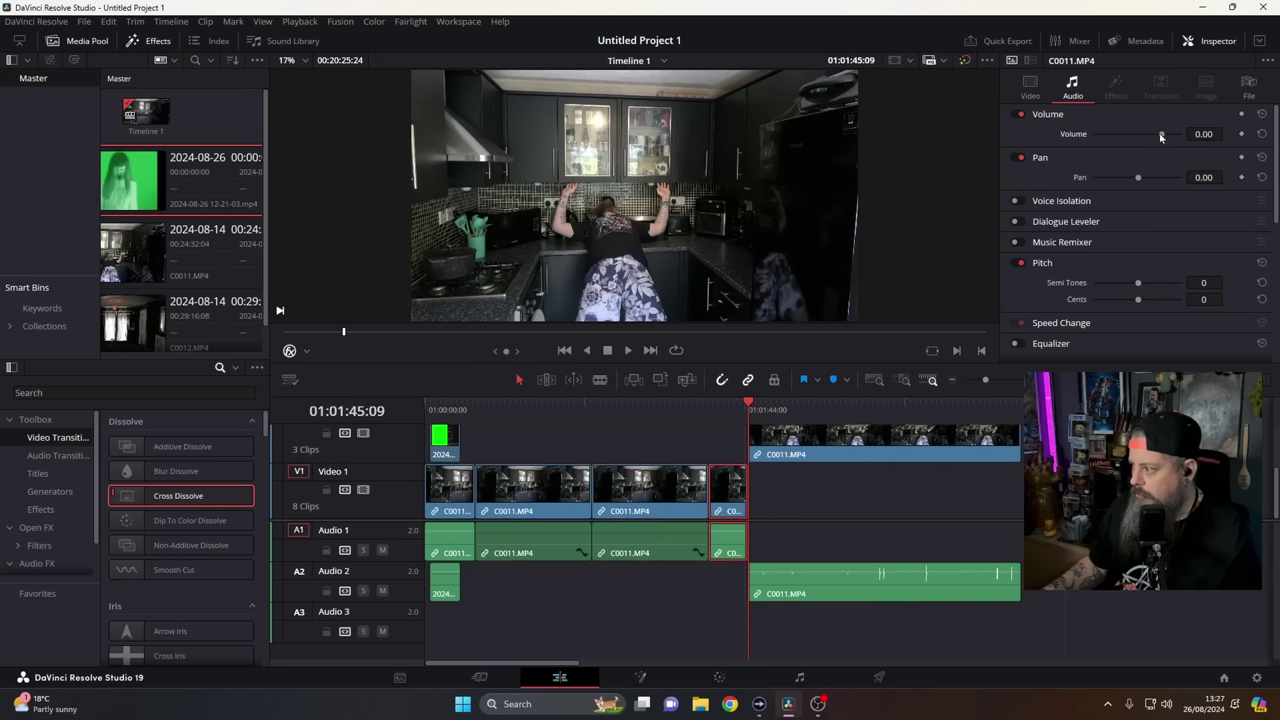
drag(1161, 134, 1090, 136)
click(830, 421)
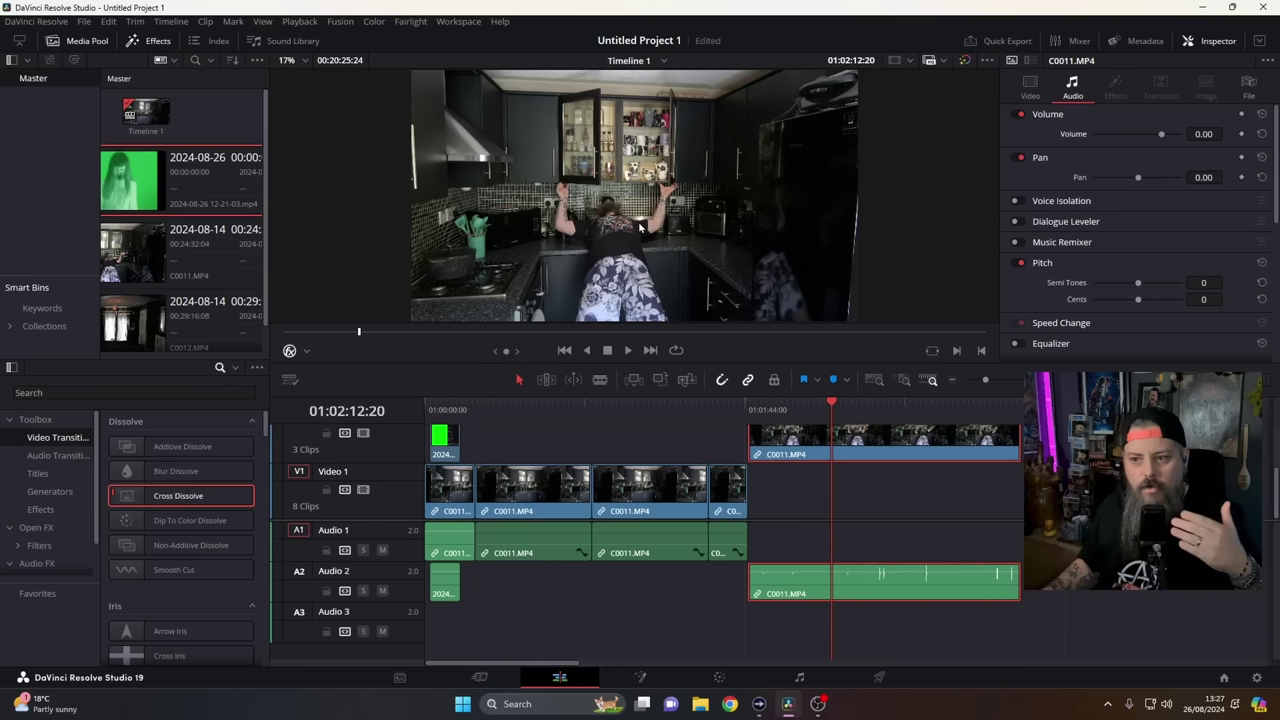
- Switch to the Color page for the kitchen overlay shot, with the Magic Mask palette open
key(shift+6)
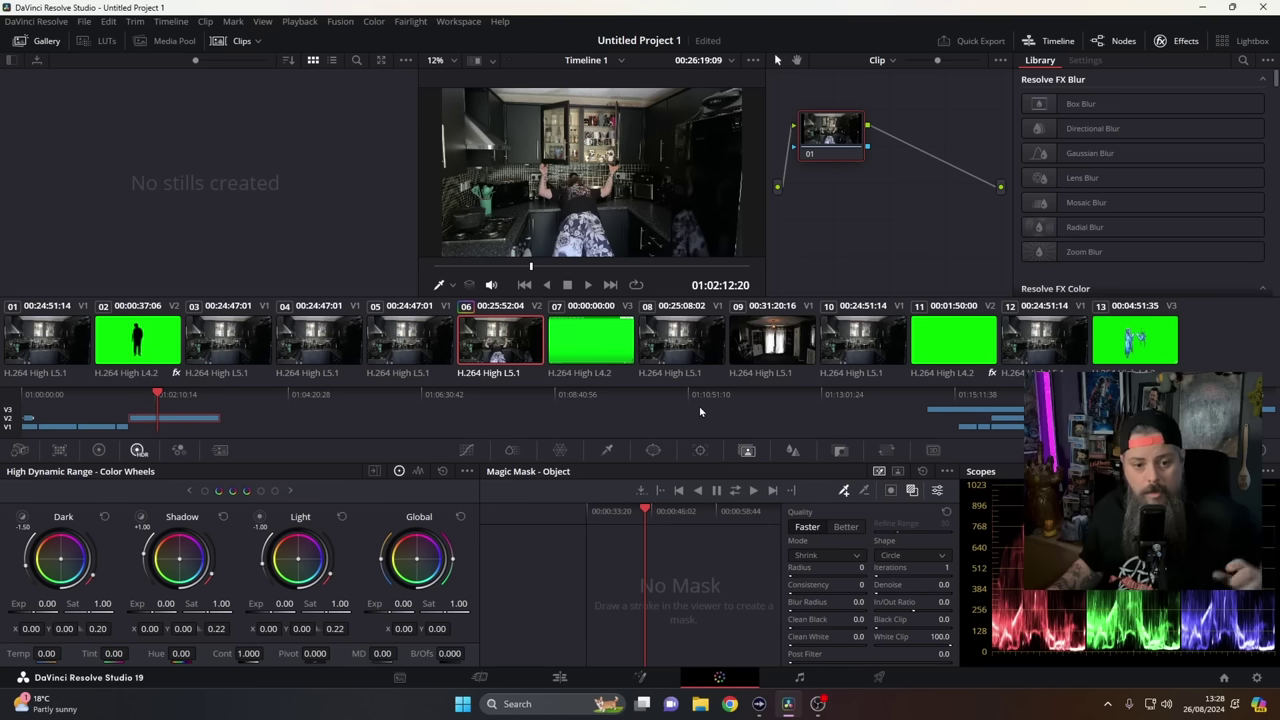
- Choose the Magic Mask stroke tool and paint strokes over the person and lower kitchen
click(843, 492)
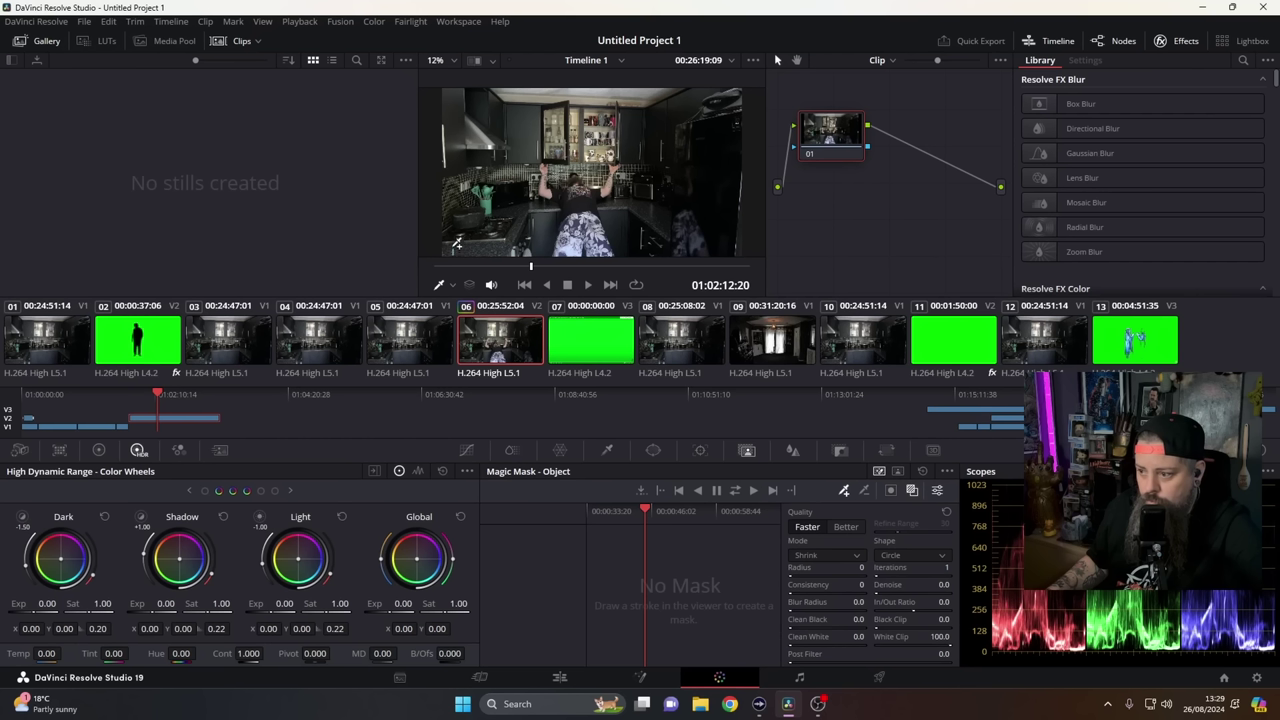
drag(454, 252, 459, 194)
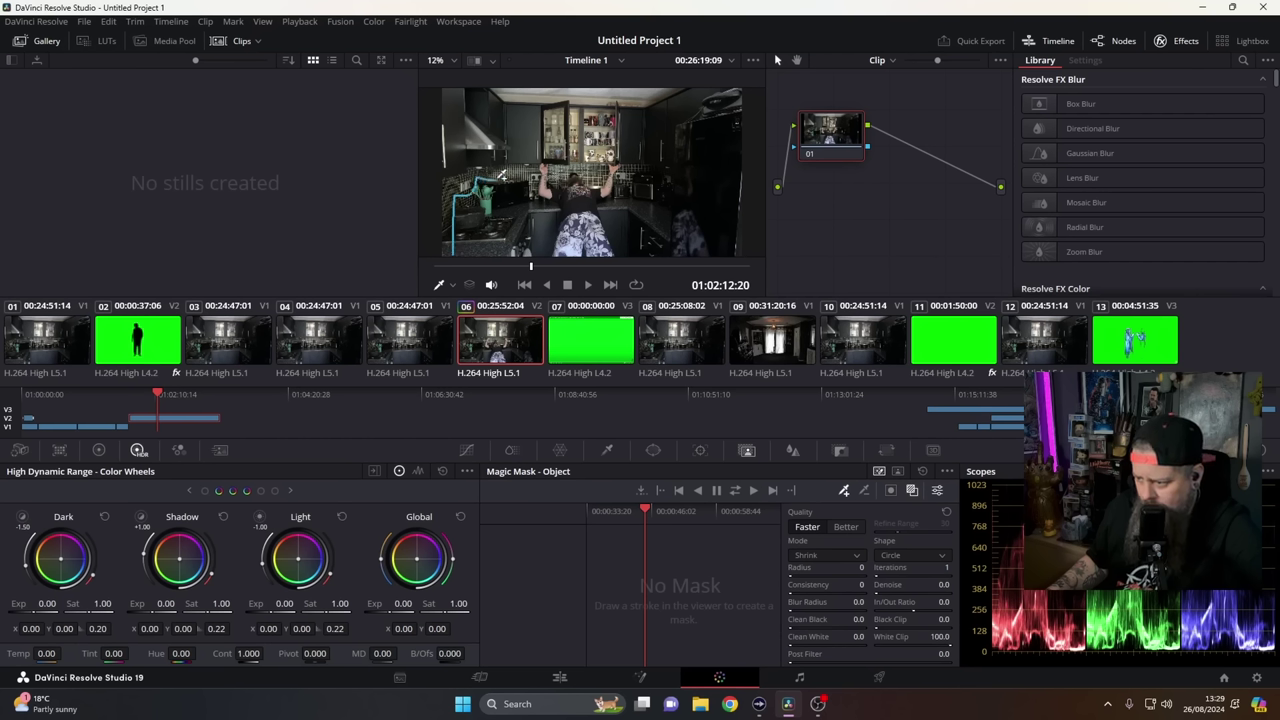
drag(502, 174, 525, 170)
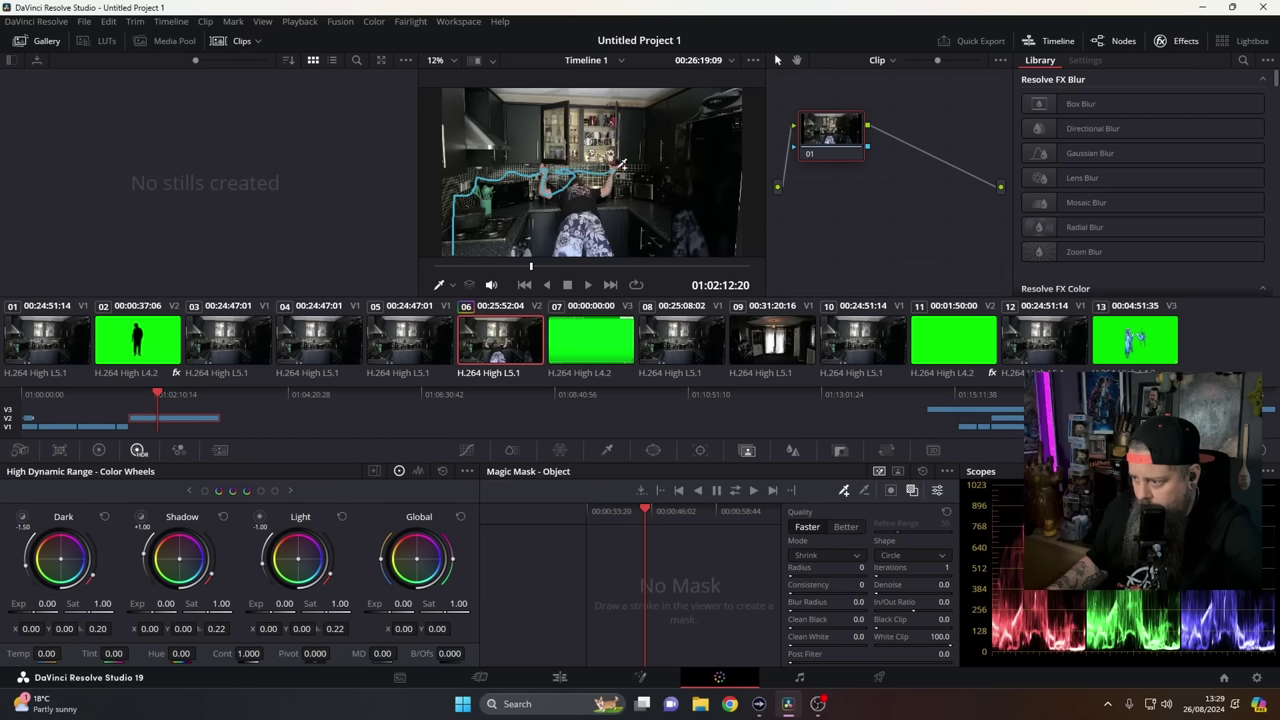
mouse_move(622, 163)
mouse_down()
mouse_move(676, 167)
mouse_move(683, 129)
mouse_move(729, 101)
mouse_move(737, 247)
mouse_move(456, 251)
mouse_move(456, 186)
mouse_move(482, 172)
mouse_move(528, 208)
mouse_move(661, 214)
mouse_up()
drag(522, 238, 690, 224)
mouse_move(706, 158)
mouse_down()
mouse_move(685, 186)
mouse_move(605, 208)
mouse_up()
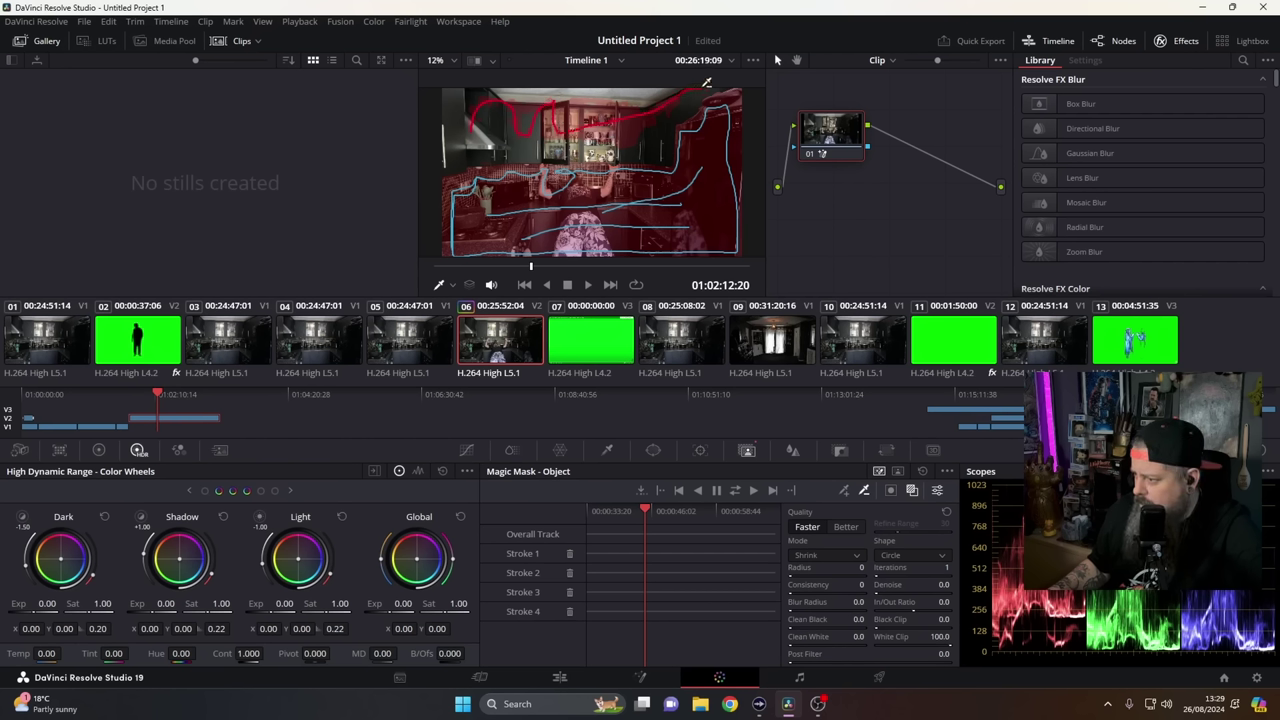
- Paint two red subtract strokes over the upper cupboards and one blue add stroke on the right
mouse_move(655, 118)
mouse_down()
mouse_move(614, 151)
mouse_move(660, 151)
mouse_move(620, 102)
mouse_move(574, 99)
mouse_move(615, 104)
mouse_move(595, 91)
mouse_move(551, 102)
mouse_move(558, 132)
mouse_move(509, 148)
mouse_up()
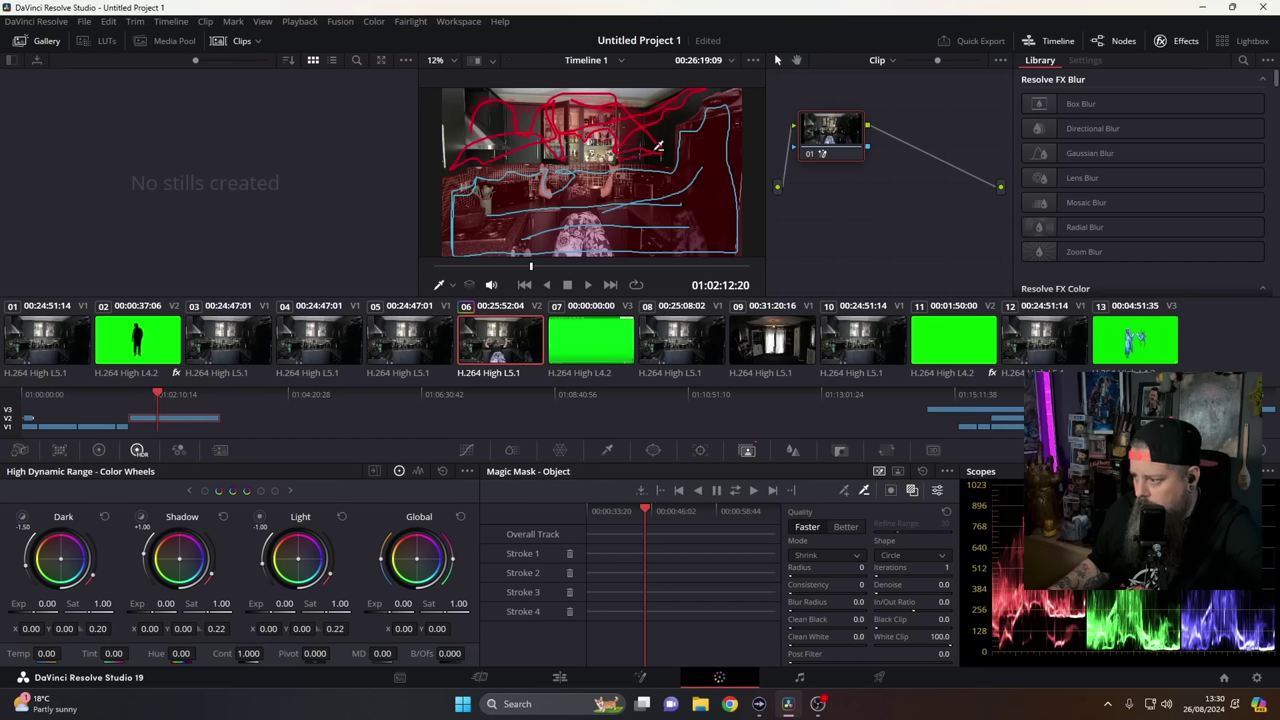
mouse_move(454, 95)
mouse_down()
mouse_move(488, 110)
mouse_move(472, 118)
mouse_up()
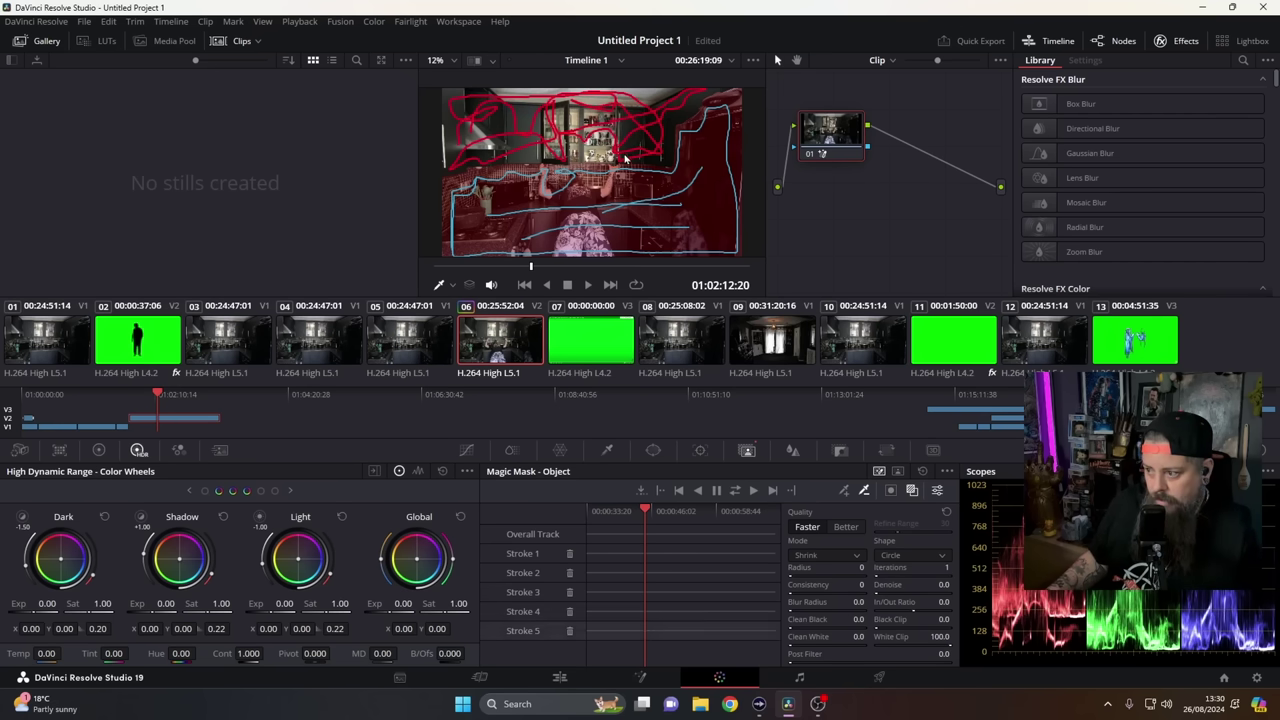
drag(686, 165, 632, 205)
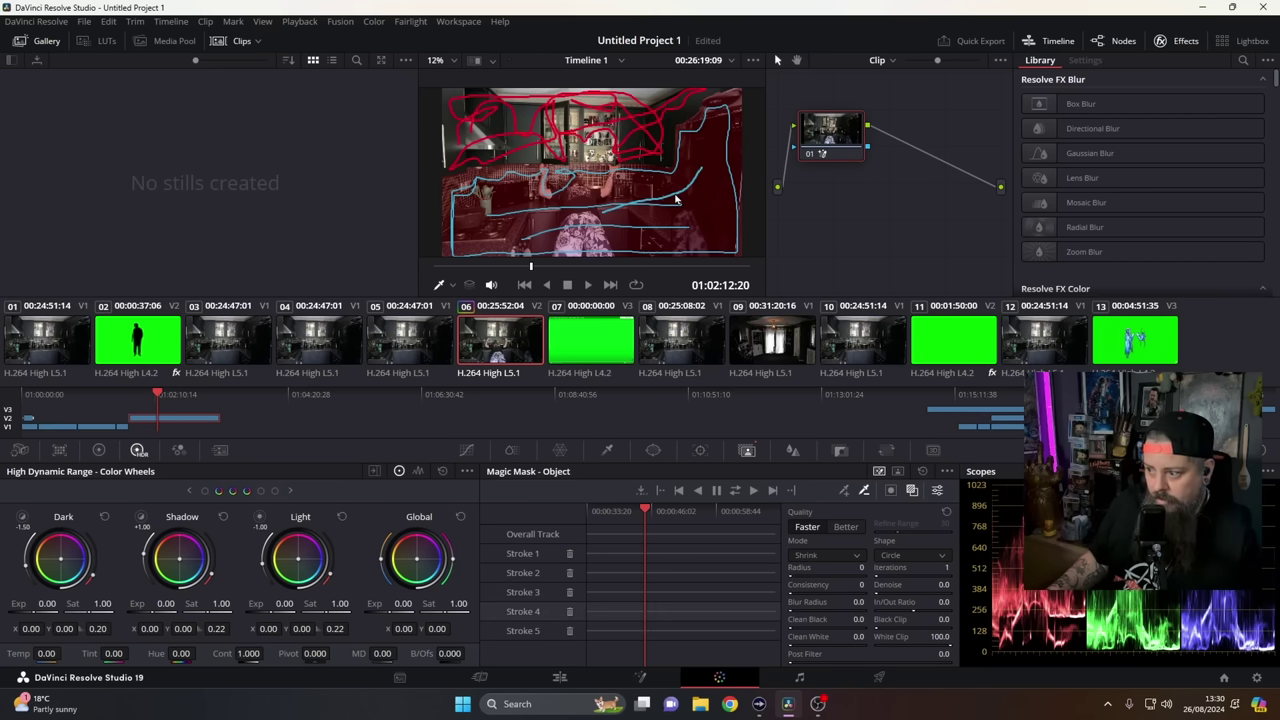
- Track the five-stroke magic mask forward and backward through the whole kitchen clip
click(735, 491)
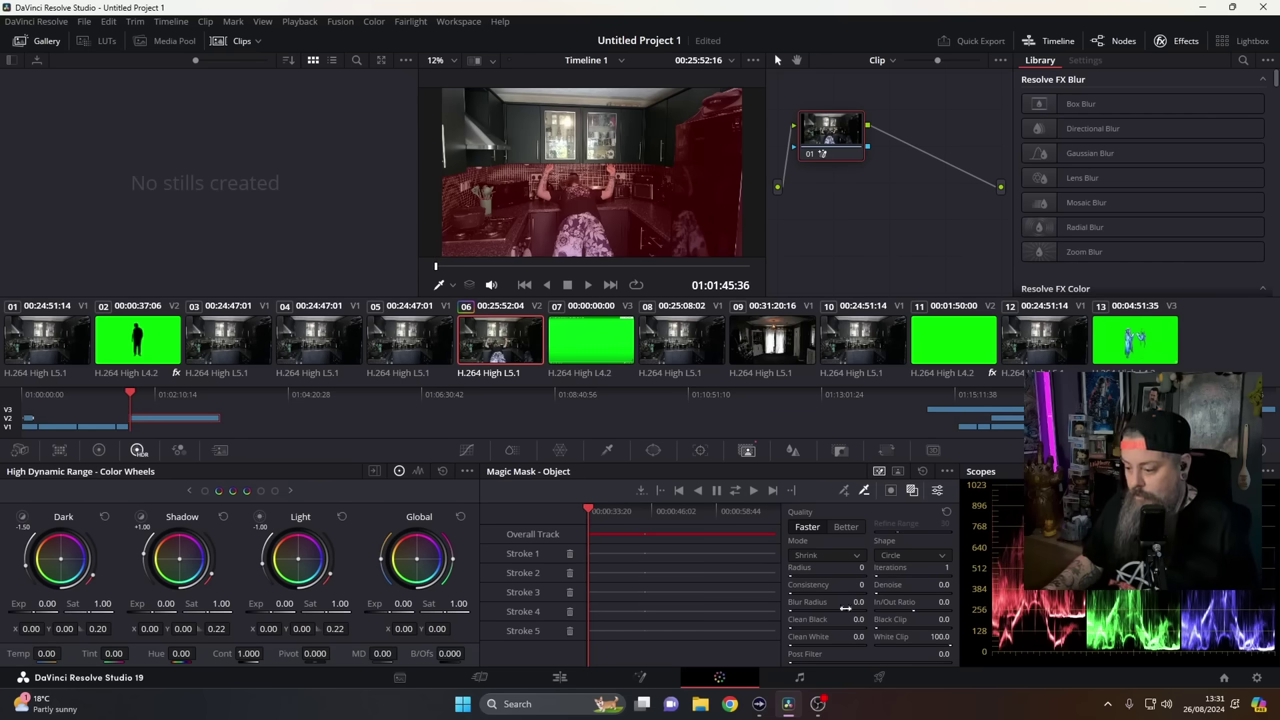
- Add an alpha output to the node graph fed by the mask, then preview the cutout
click(559, 678)
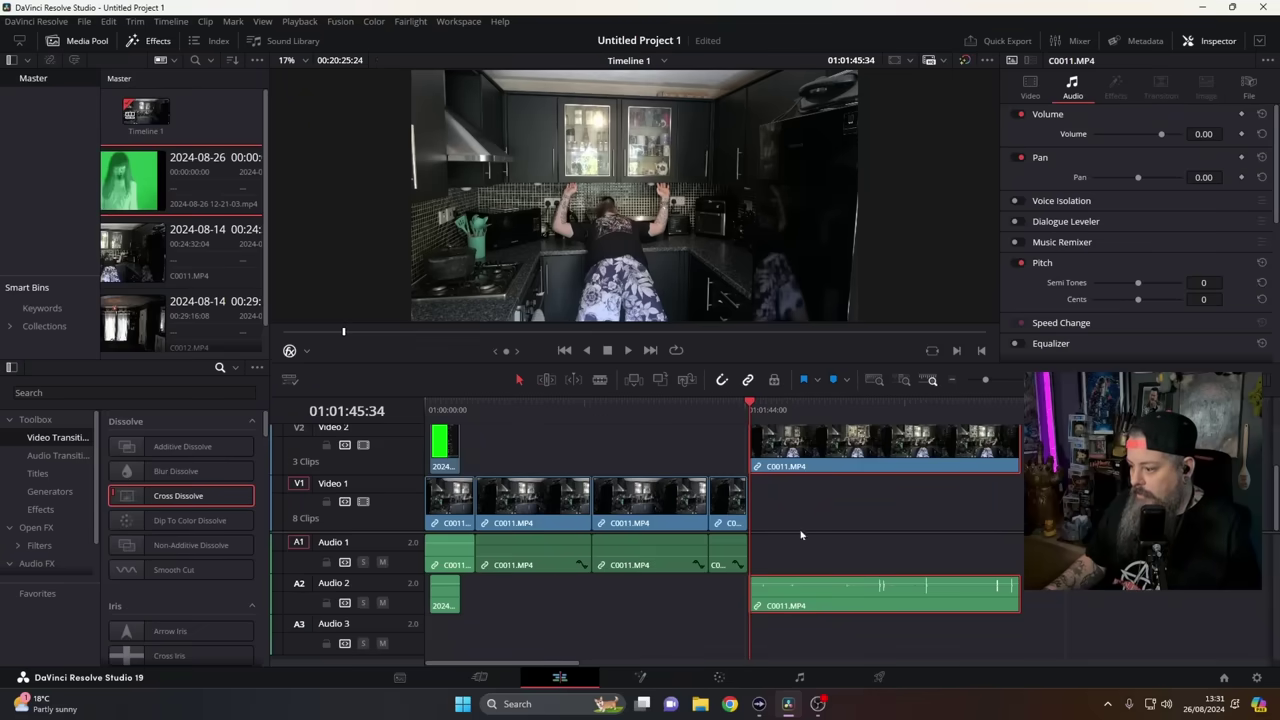
drag(787, 413, 783, 412)
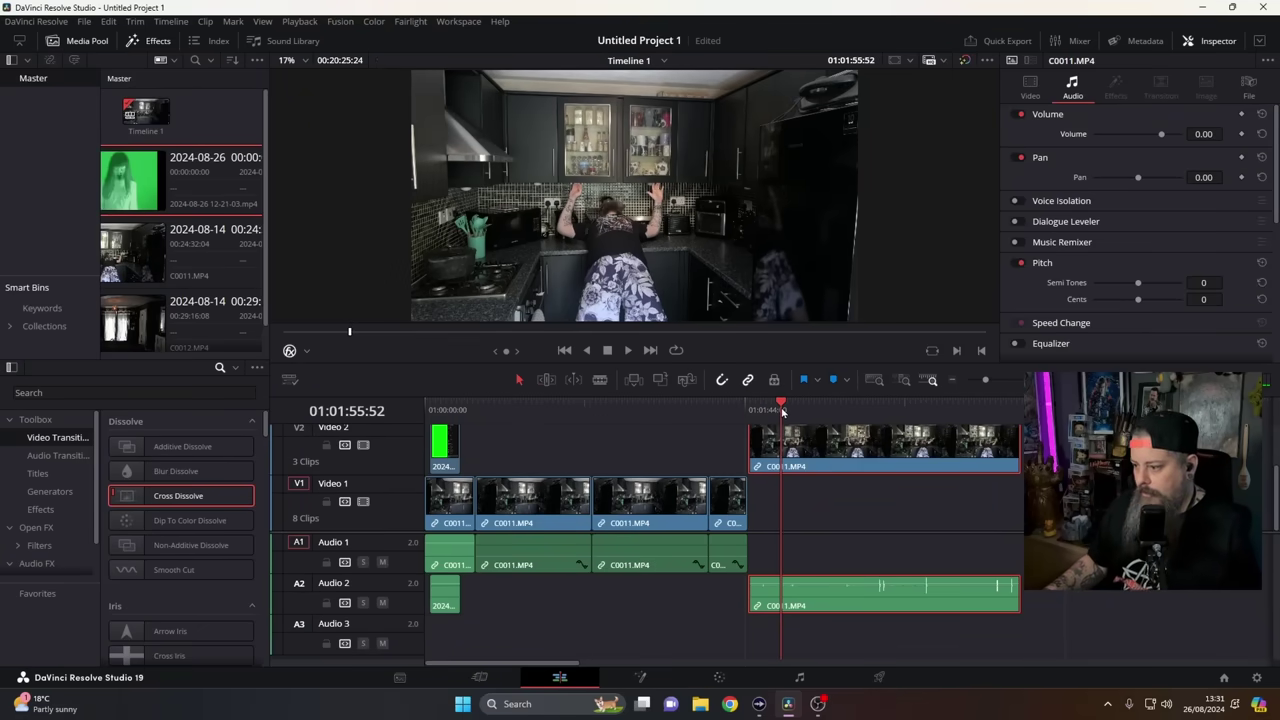
click(719, 677)
right_click(926, 174)
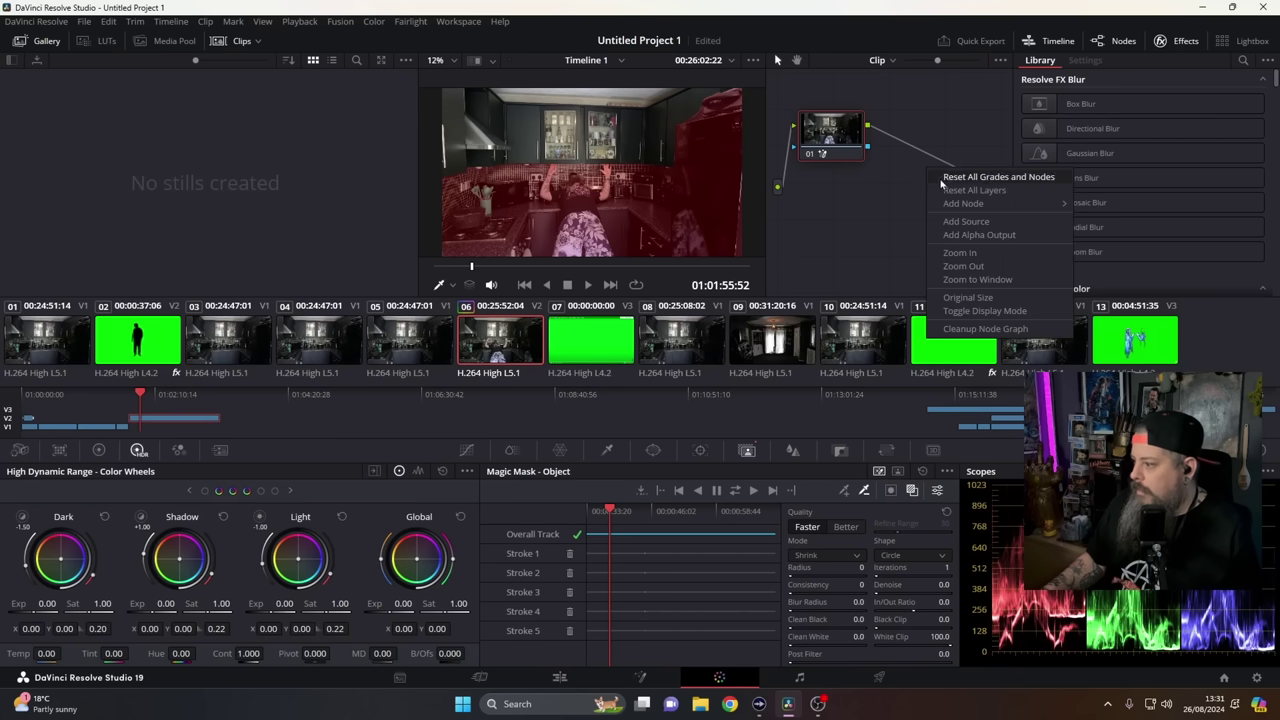
click(966, 239)
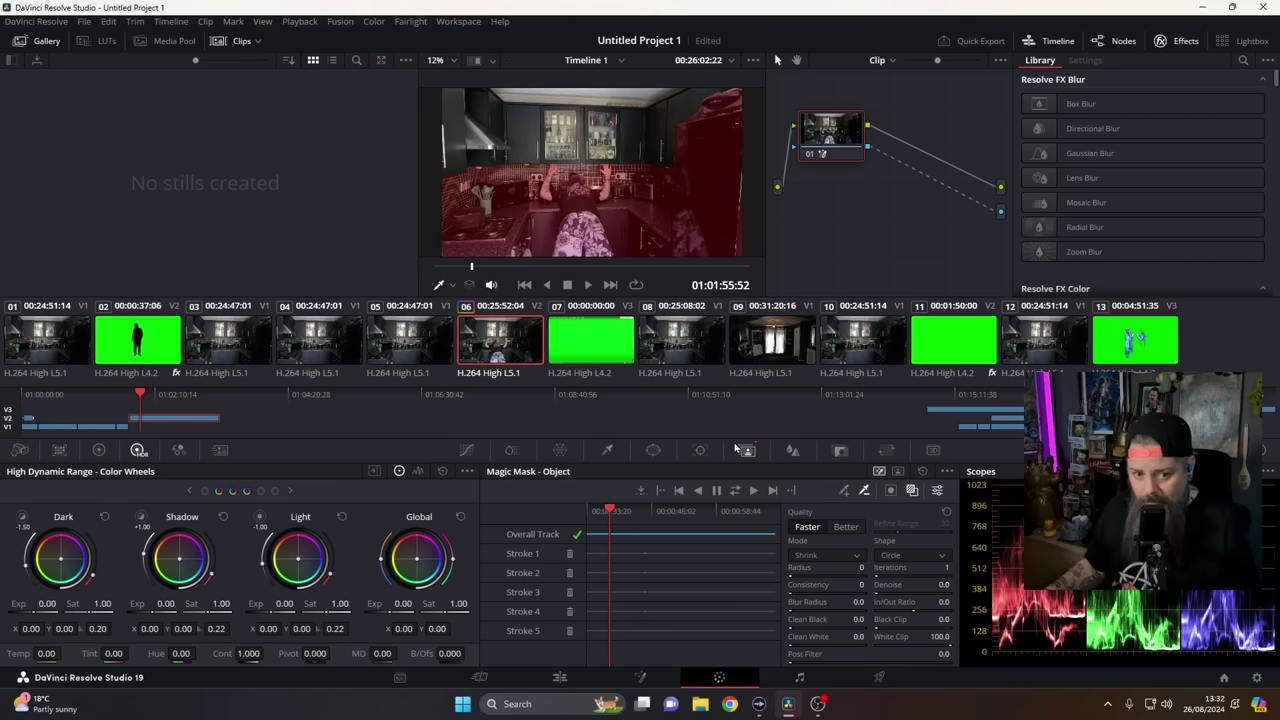
click(559, 677)
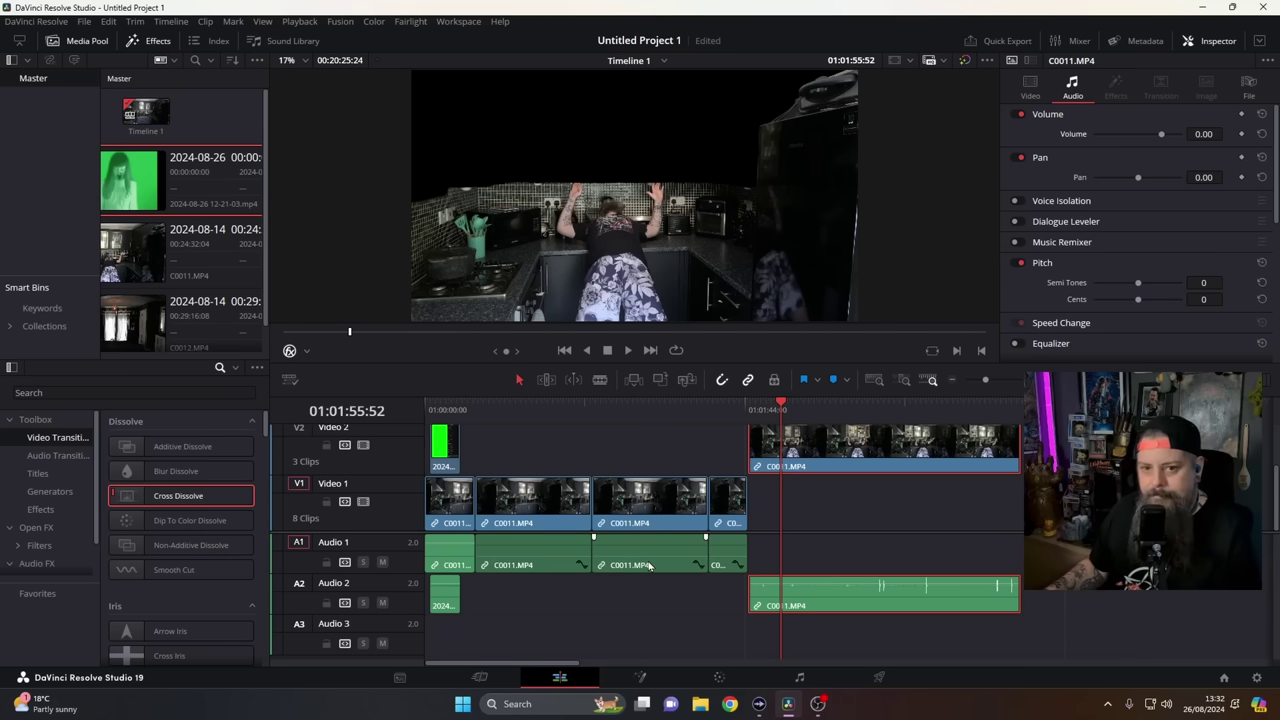
- Invert the Magic Mask so only the upper cupboards remain, then preview on the Edit timeline
click(718, 678)
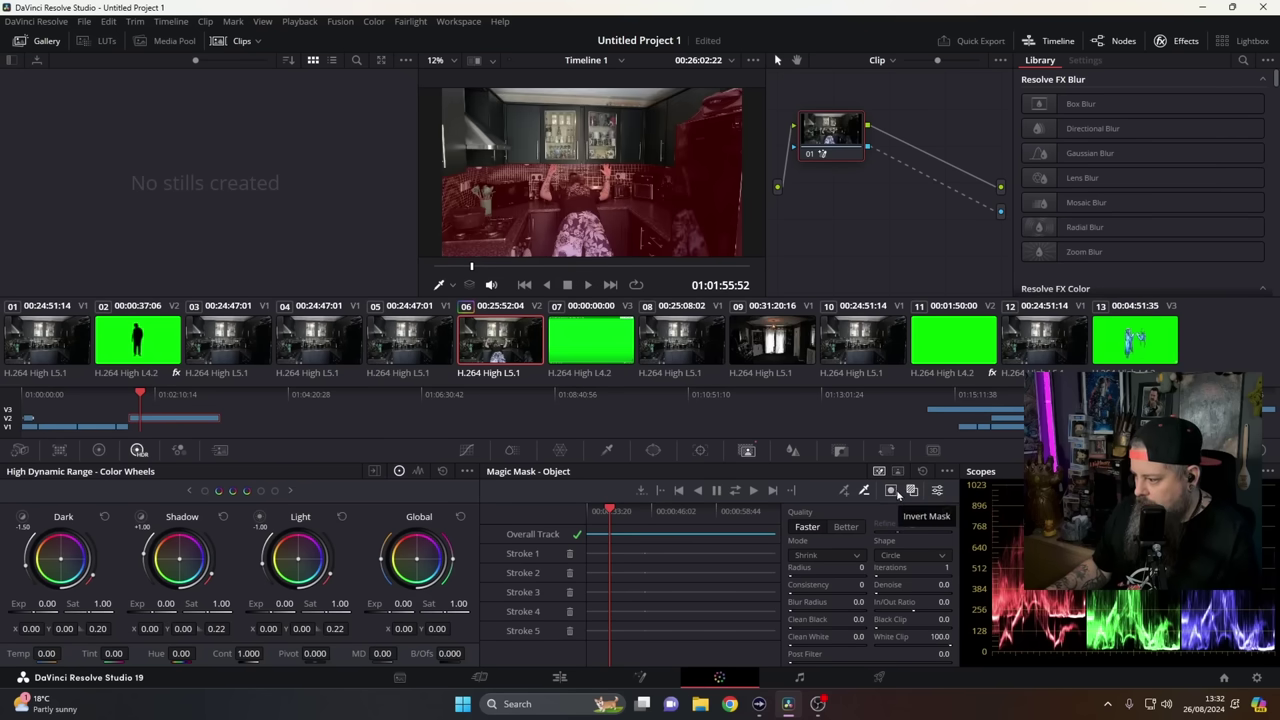
click(893, 492)
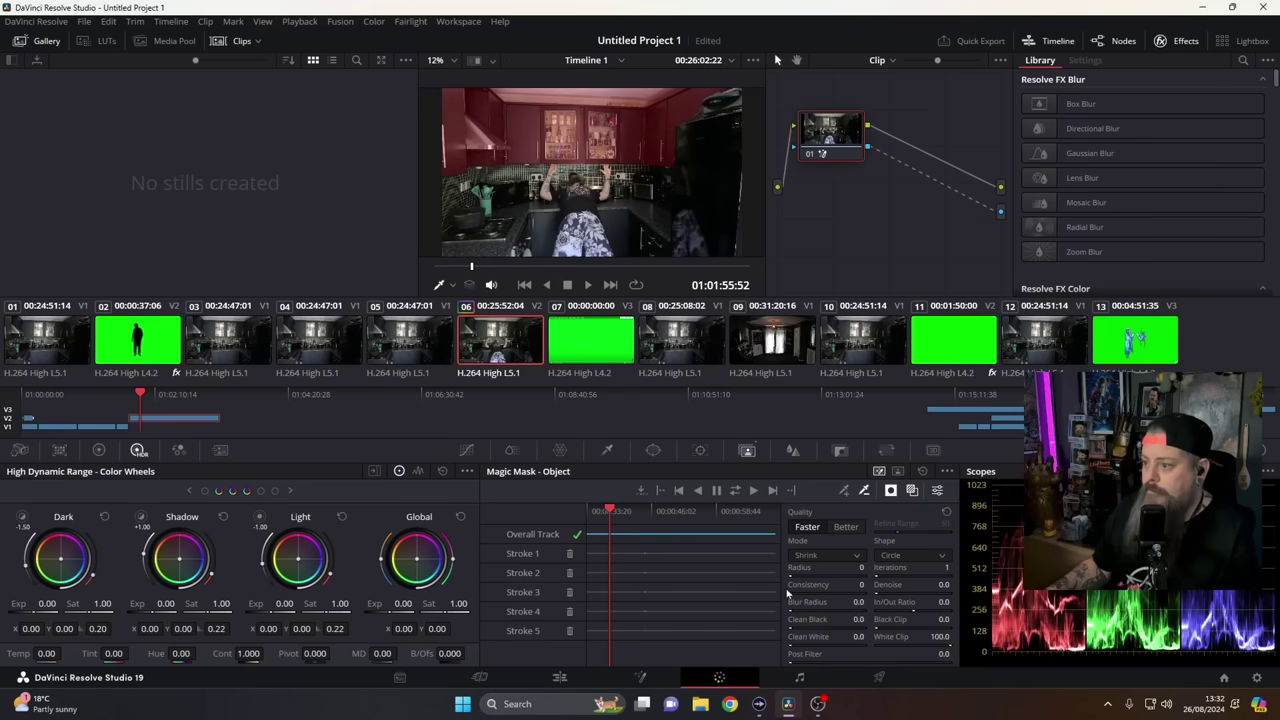
click(560, 678)
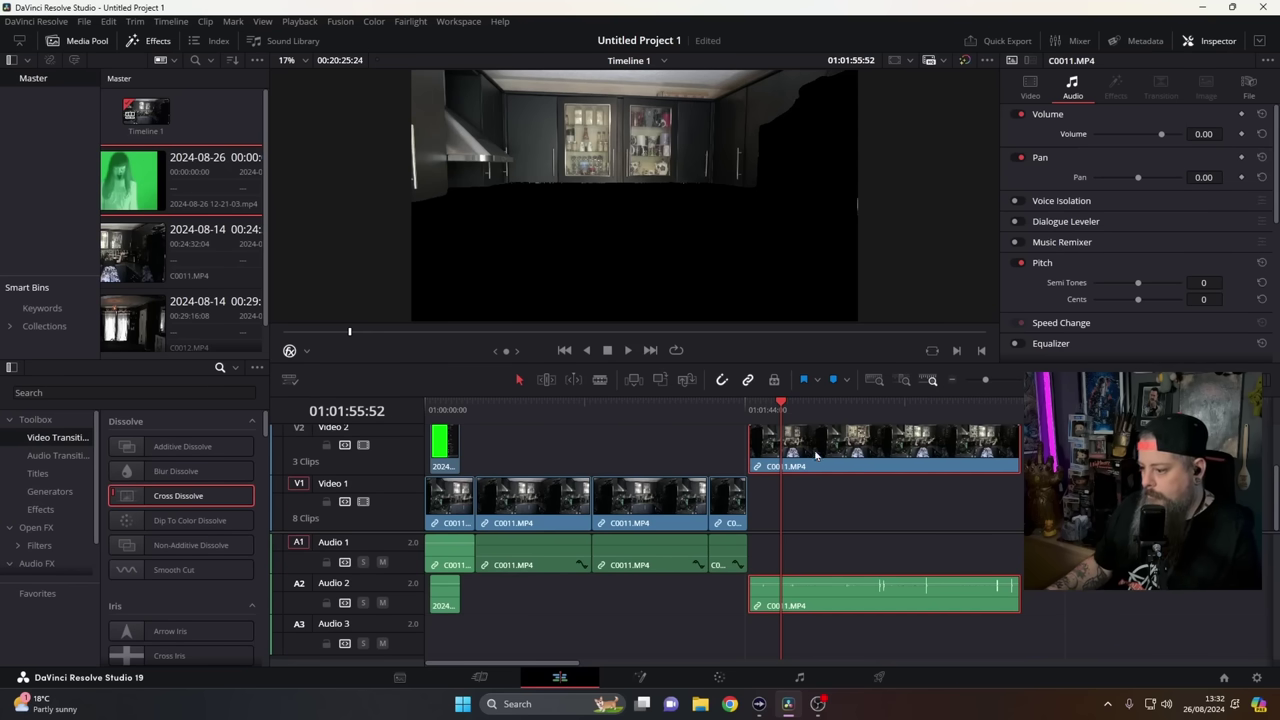
- Slide the masked C0011 clip and its audio earlier on V2, above the empty-kitchen clip
drag(815, 446, 545, 458)
click(476, 411)
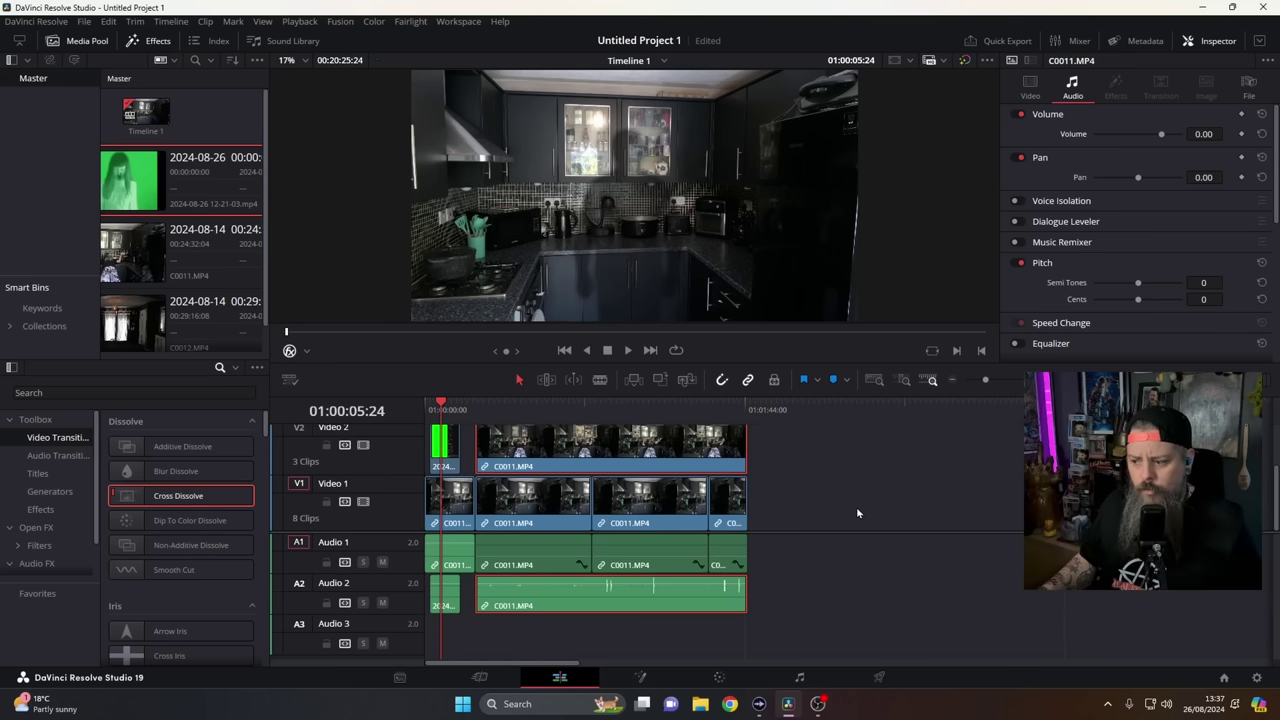
- Scrub through 01:00:37–01:00:48 to inspect the self-opening cupboard doors for artifacts
click(521, 409)
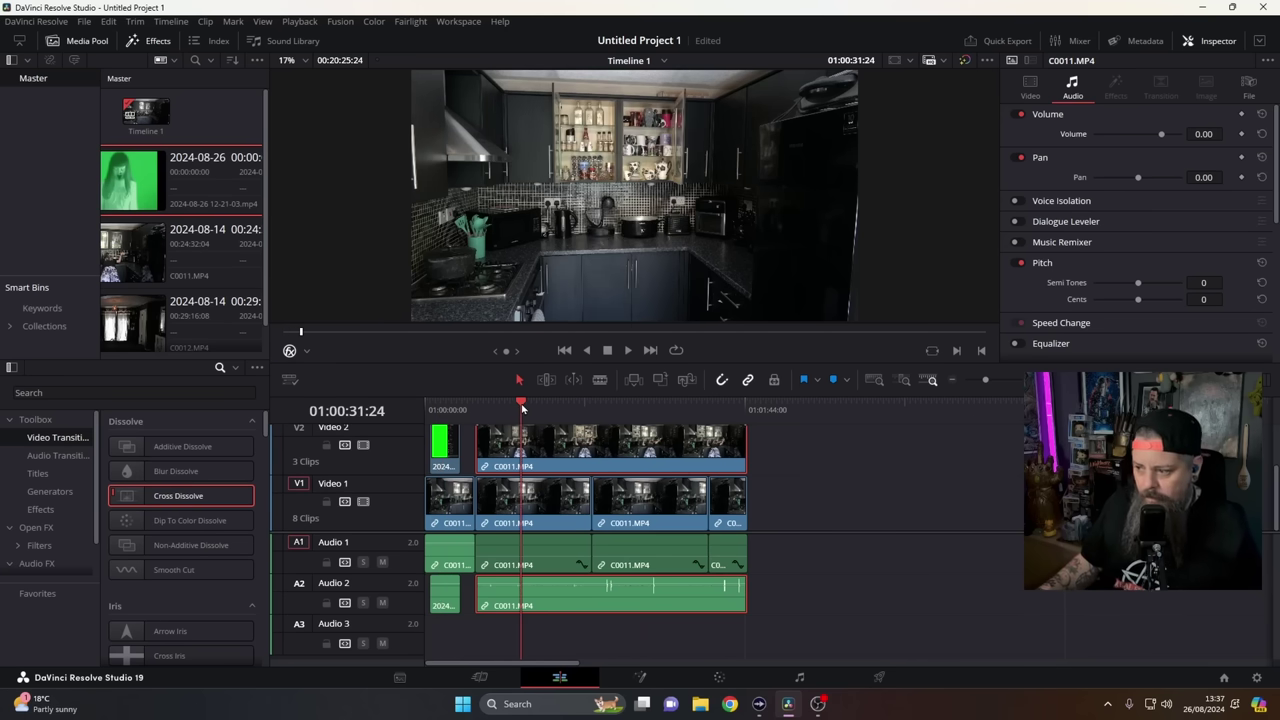
click(542, 411)
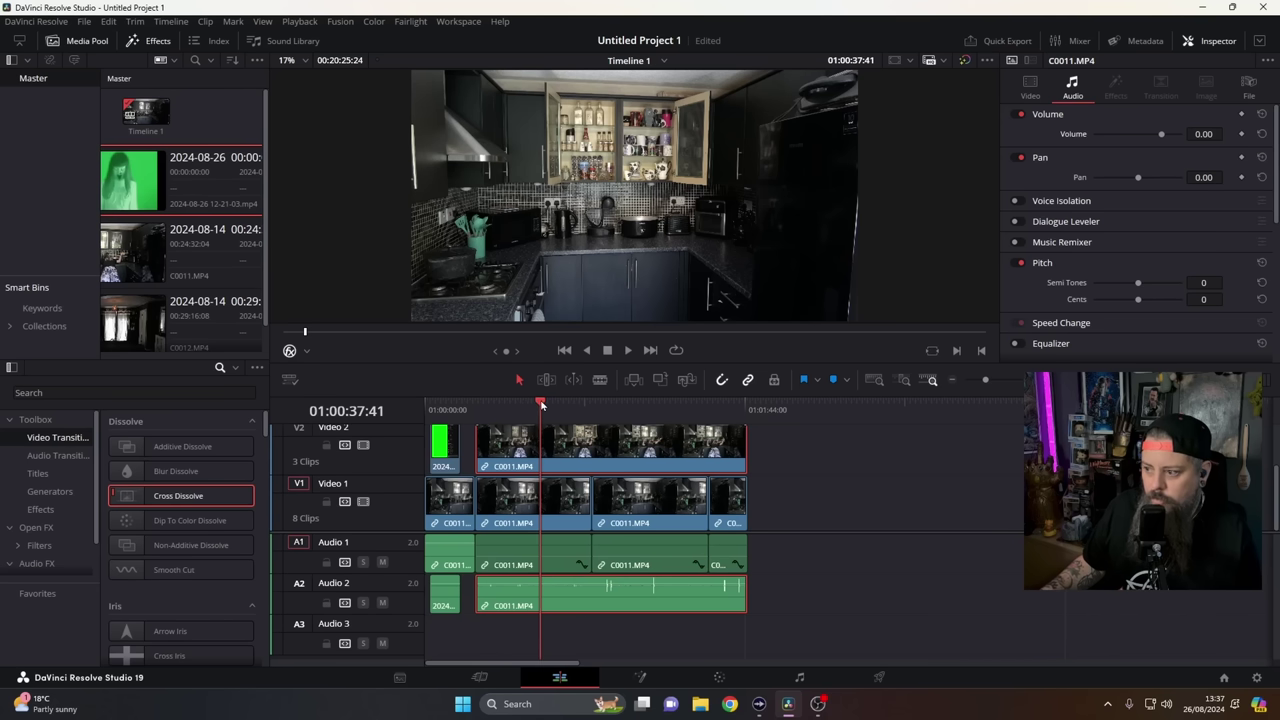
mouse_move(541, 404)
mouse_down()
mouse_move(527, 404)
mouse_move(540, 402)
mouse_up()
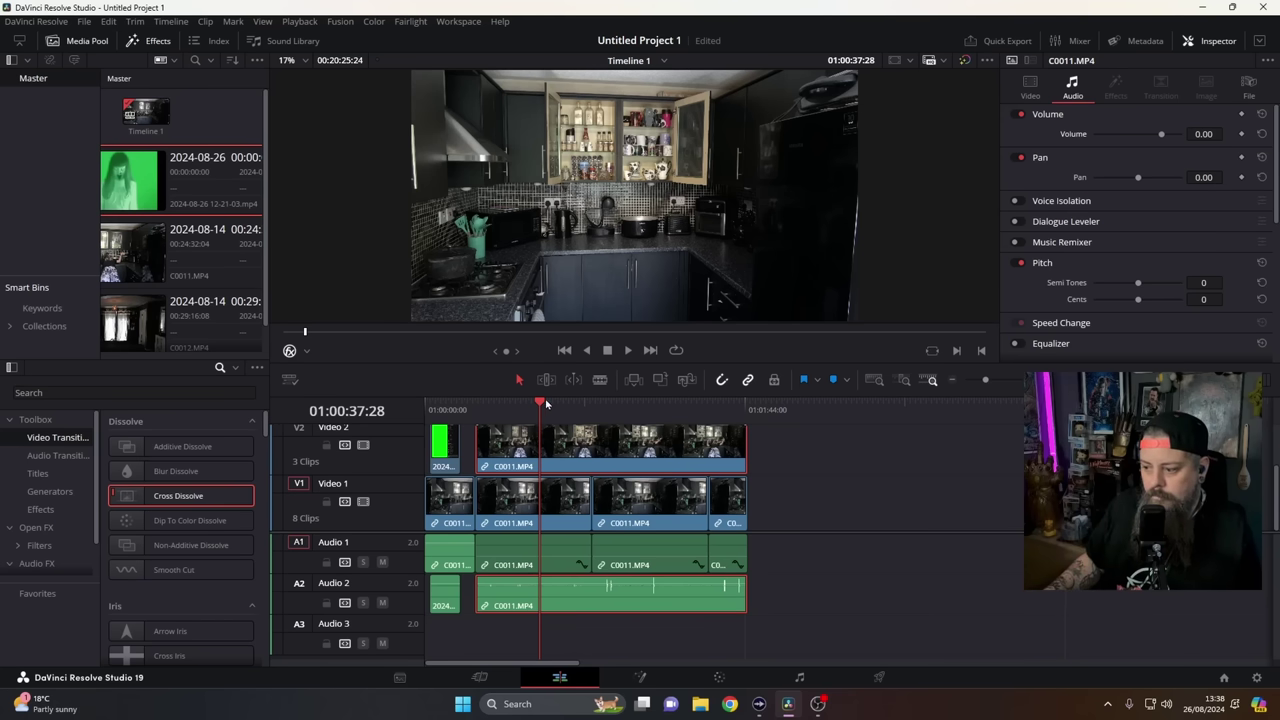
drag(546, 404, 573, 405)
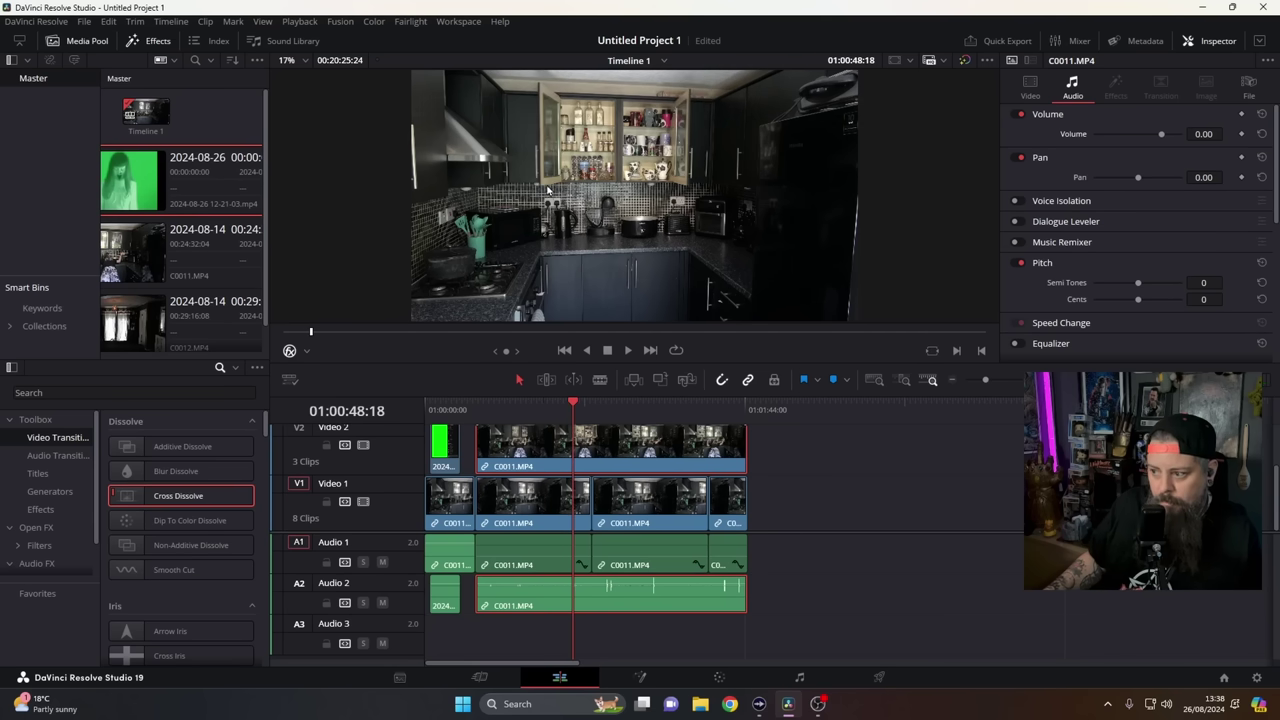